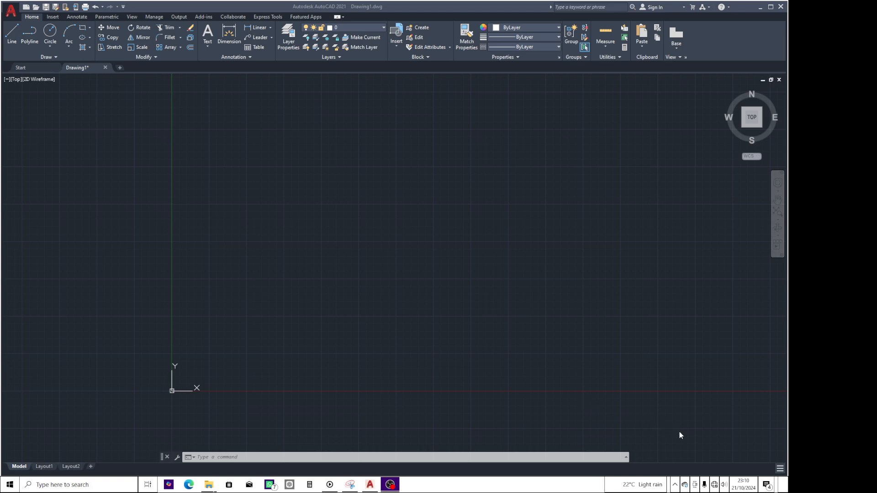
Add the Model Space toggle to the status bar.
left_click(780, 470)
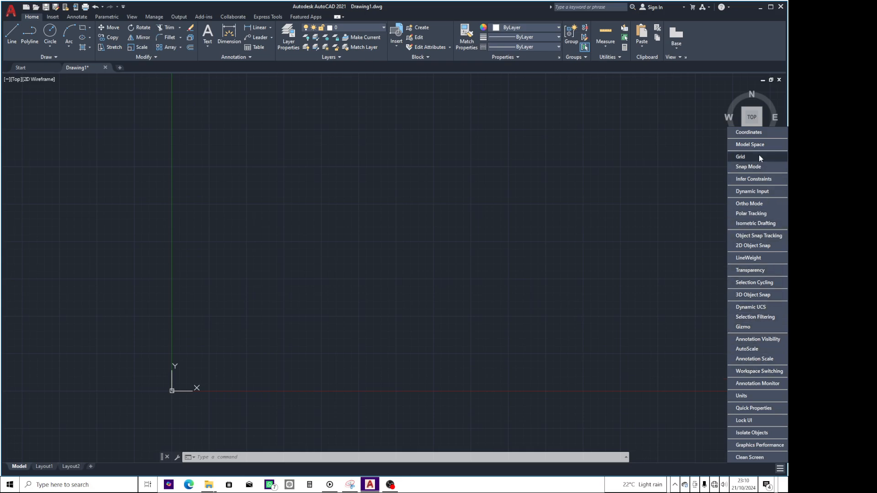
left_click(731, 145)
left_click(647, 304)
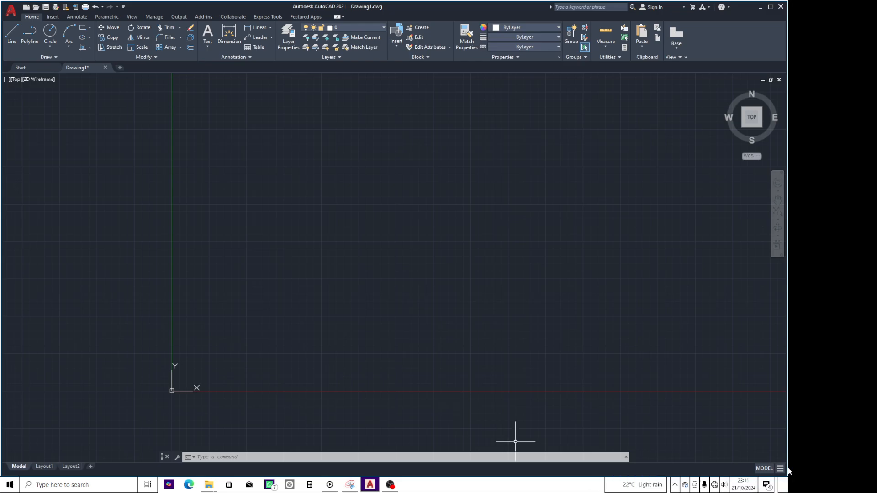
View the Layout2 paper space and return to model space.
left_click(765, 469)
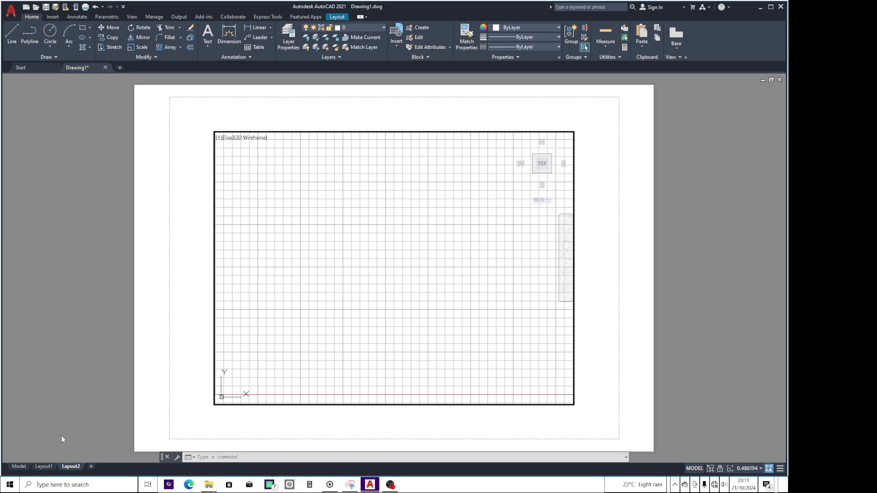
mouse_move(18, 467)
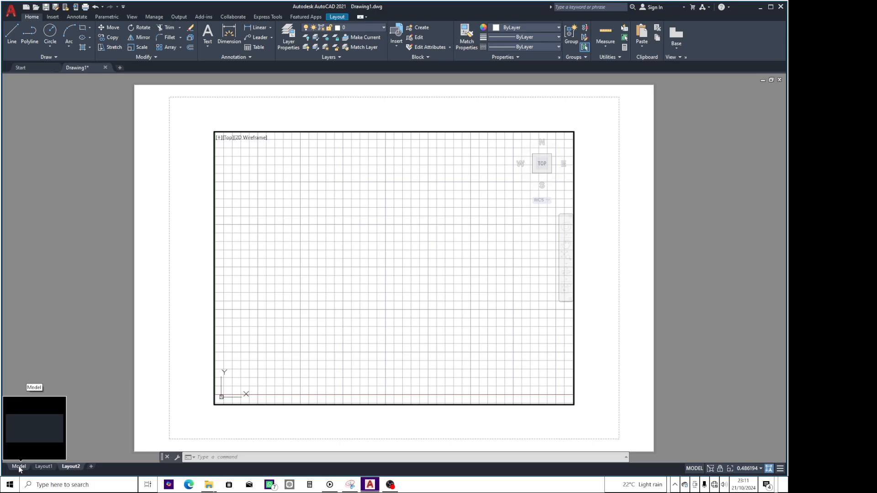
left_click(18, 467)
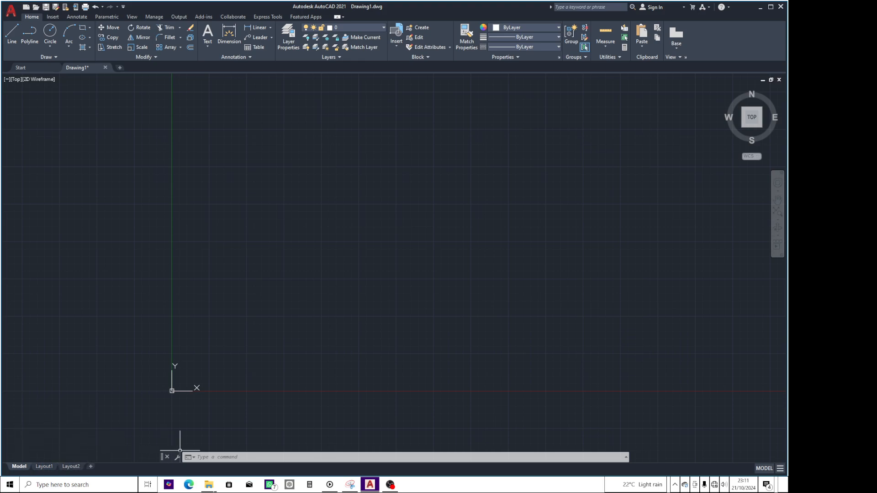
Add the Grid toggle to the status bar.
left_click(780, 469)
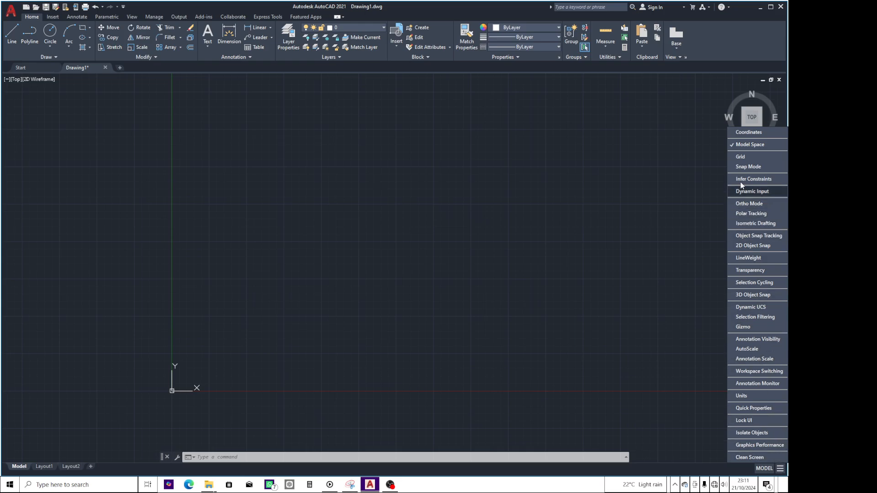
left_click(740, 156)
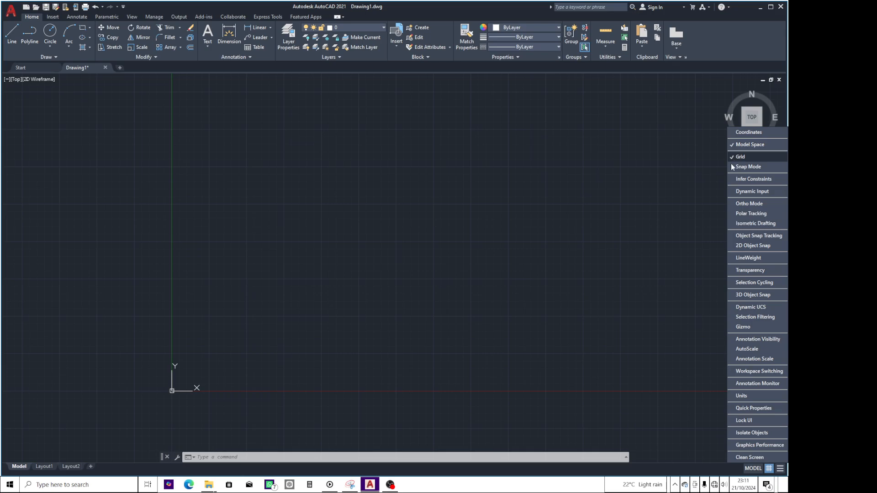
left_click(678, 335)
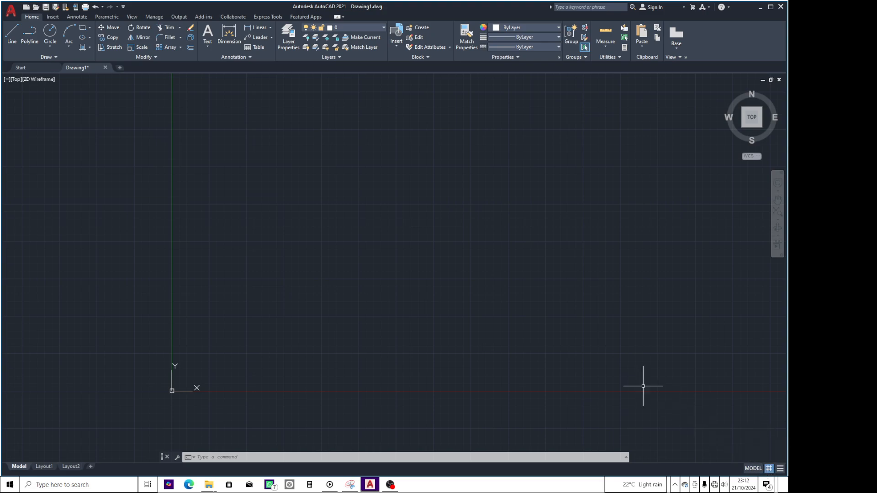
Turn the drawing grid display off and back on.
left_click(769, 469)
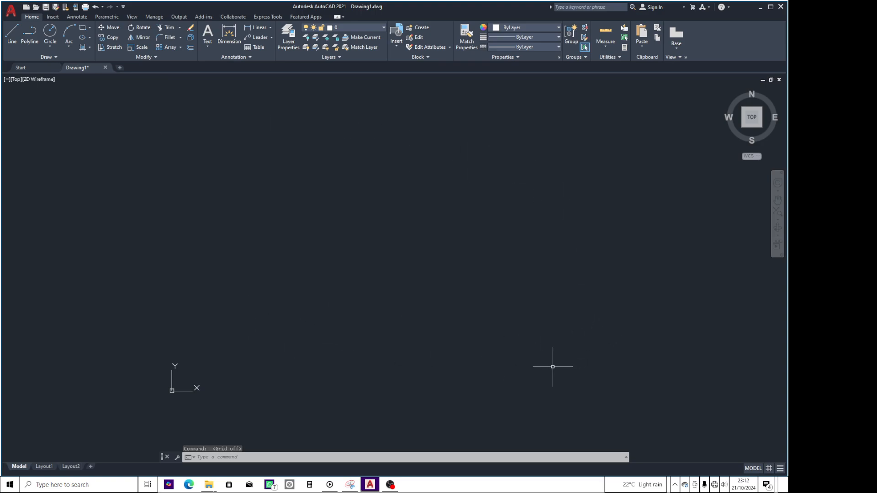
left_click(769, 469)
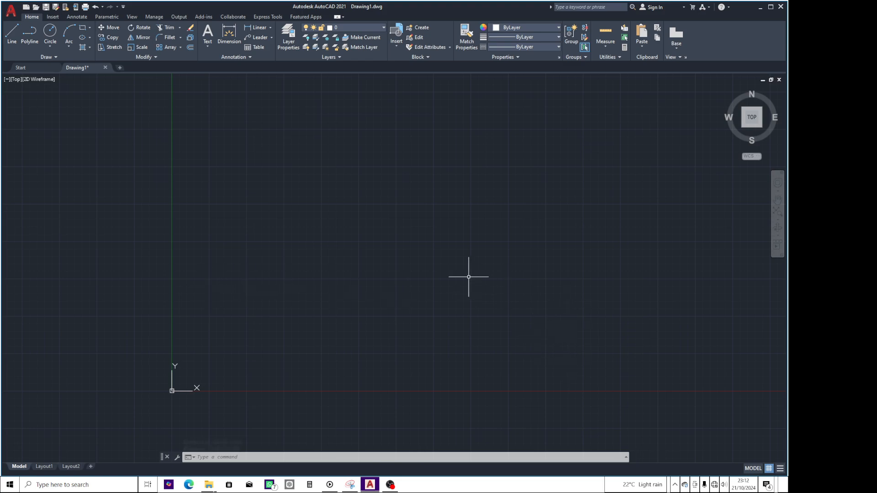
scroll(312, 270, "up", 5)
scroll(313, 271, "down", 5)
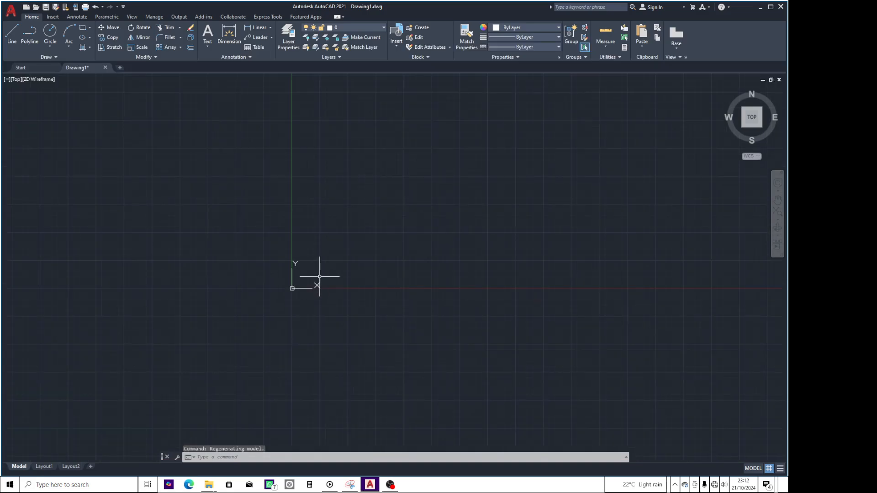
Add the Dynamic Input toggle to the status bar.
left_click(781, 469)
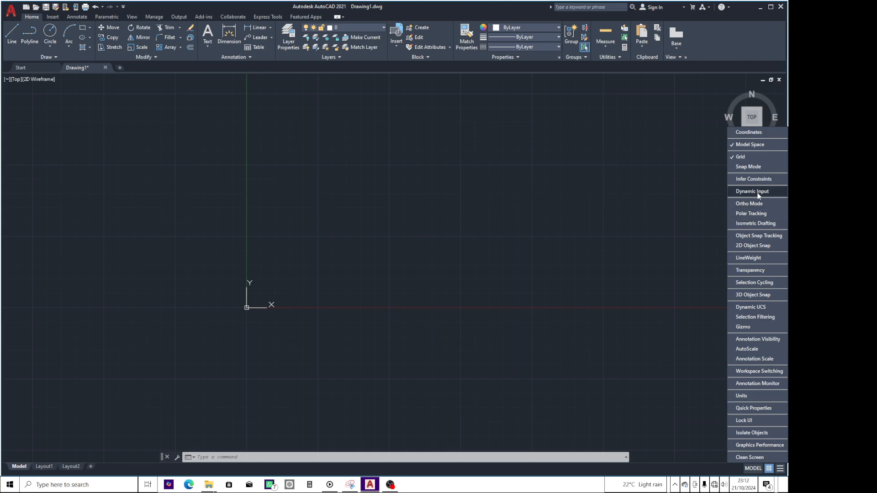
left_click(732, 191)
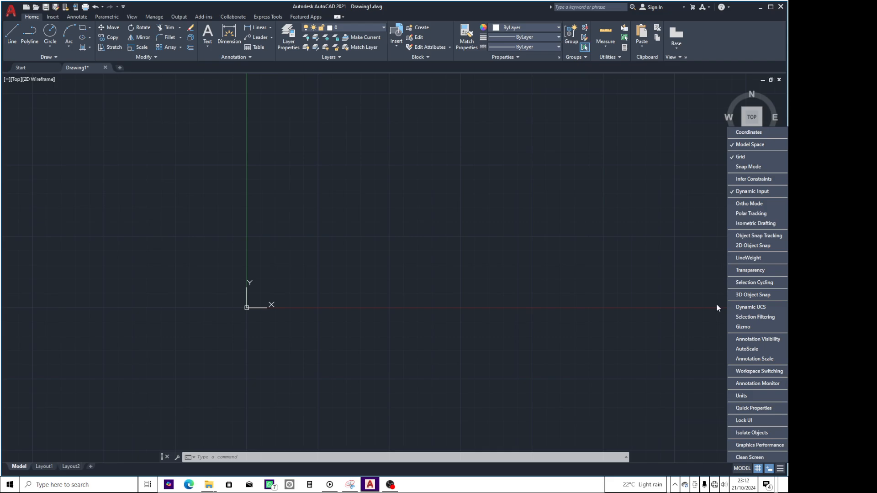
left_click(697, 379)
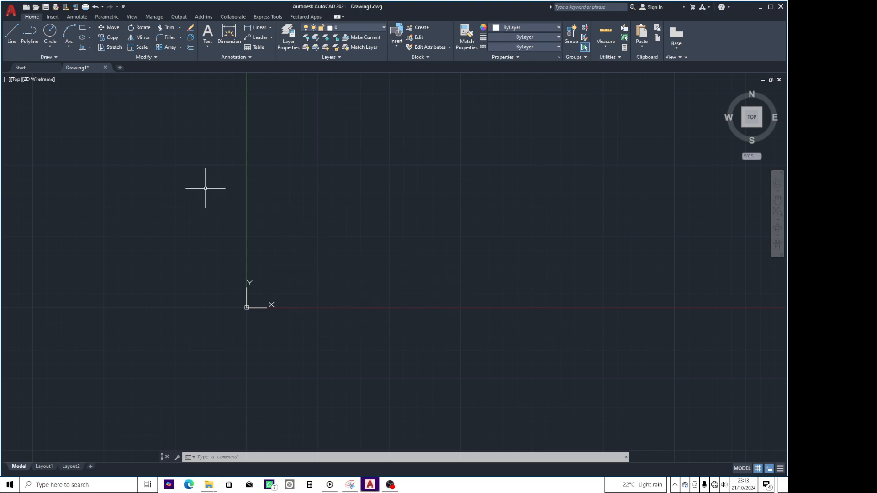
Try Dynamic Input off and on while drawing a trial line near the origin, and cancel the line.
left_click(8, 43)
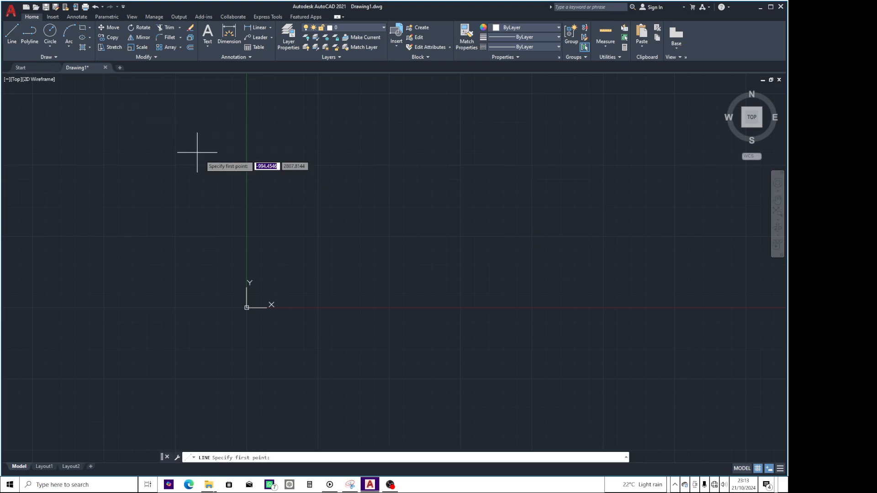
left_click(308, 275)
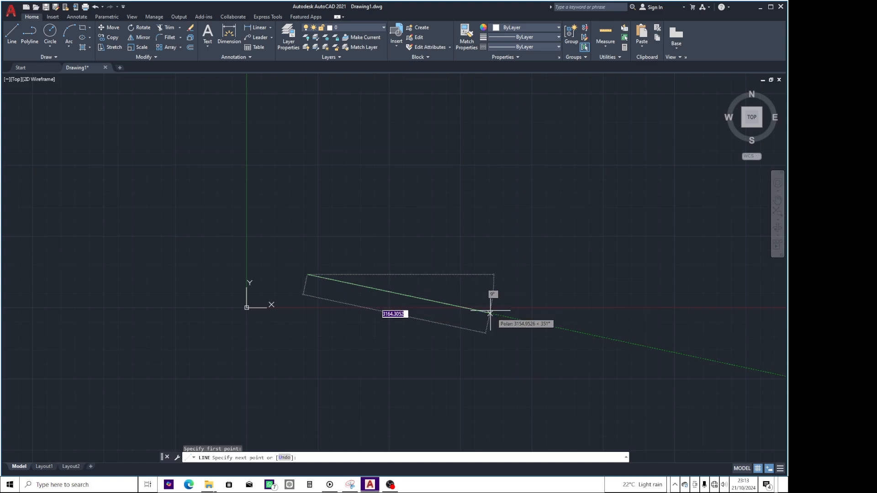
left_click(770, 469)
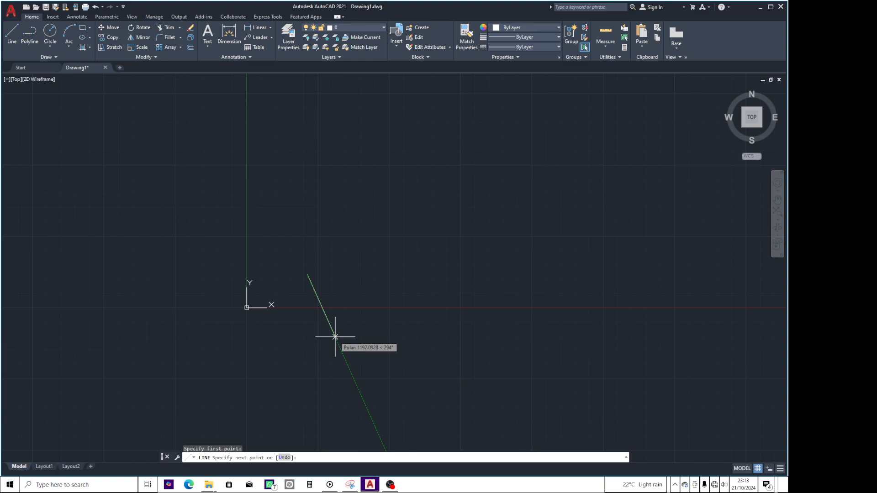
left_click(770, 469)
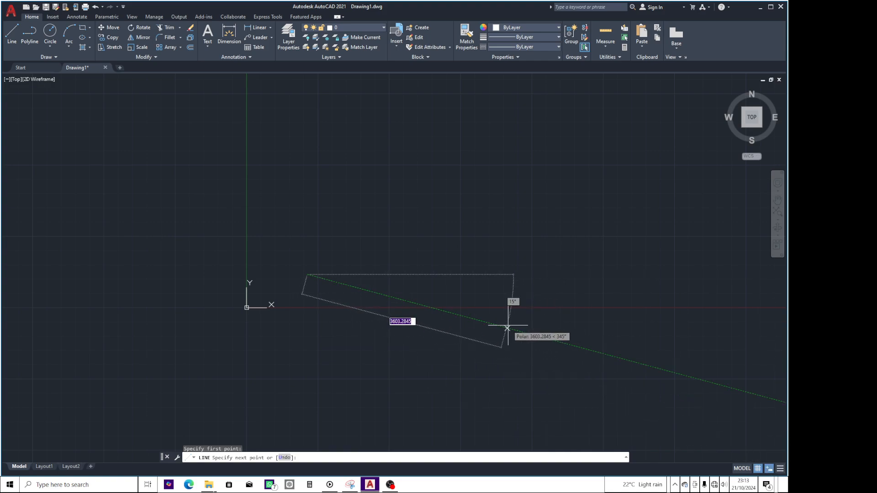
key("Escape")
key("Escape")
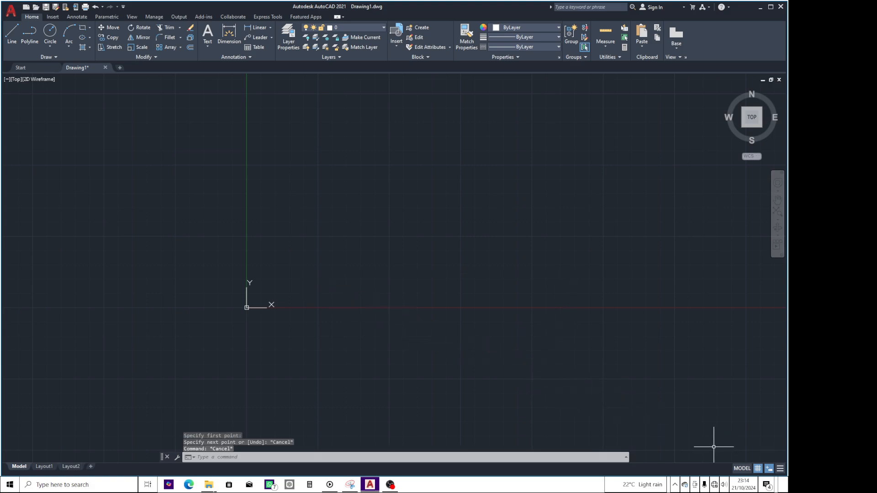
Add the Ortho Mode and Polar Tracking toggles to the status bar.
left_click(780, 469)
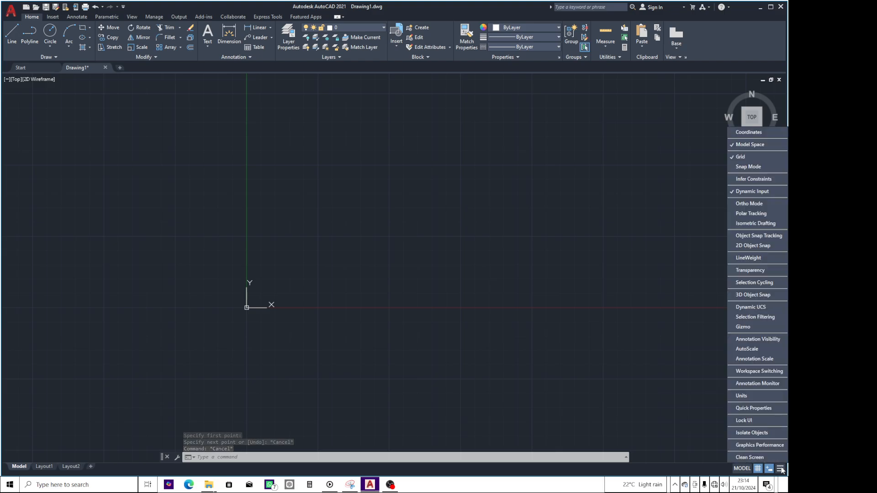
left_click(731, 203)
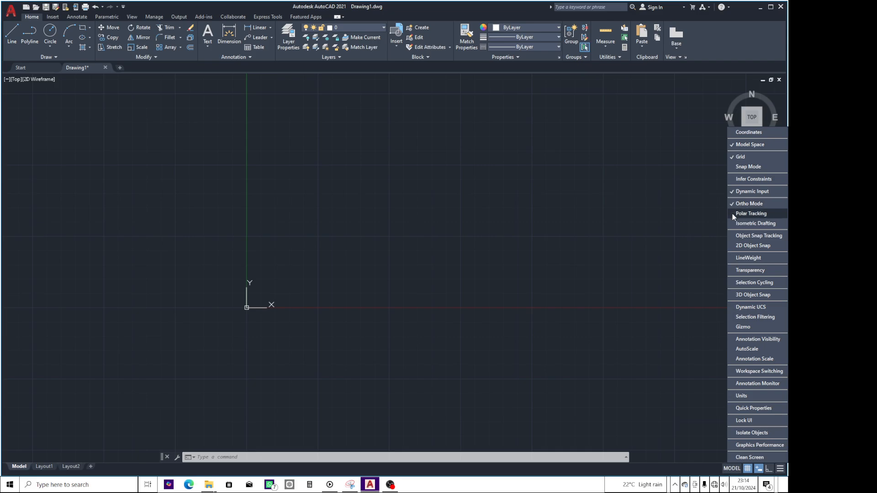
left_click(733, 213)
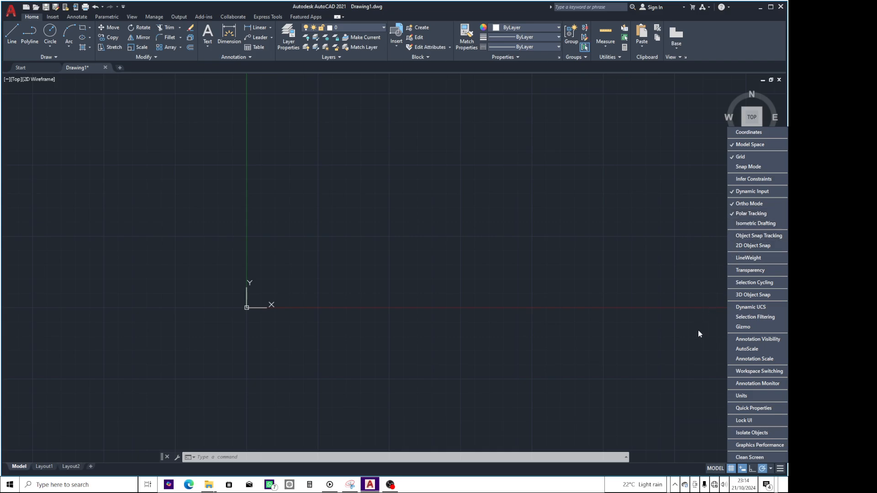
left_click(632, 328)
key("Escape")
key("Escape")
key("Escape")
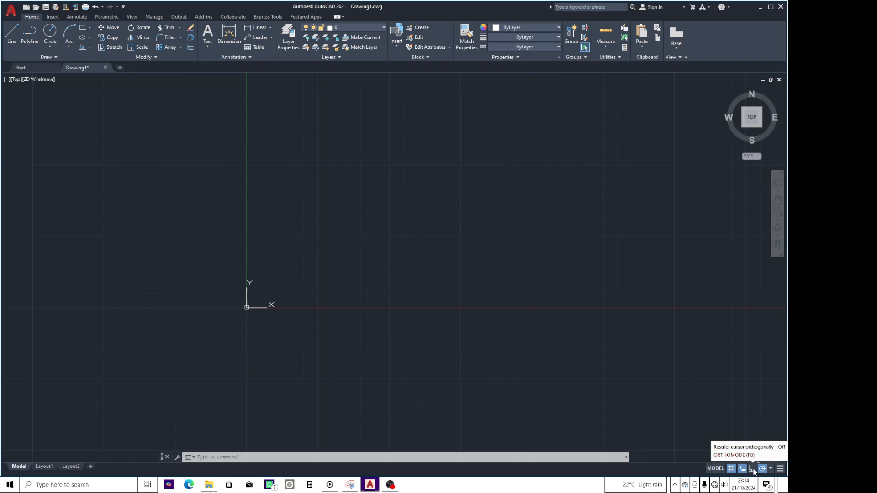
Turn on Ortho Mode and start a line at about 2515, 479, just above the X axis.
left_click(751, 468)
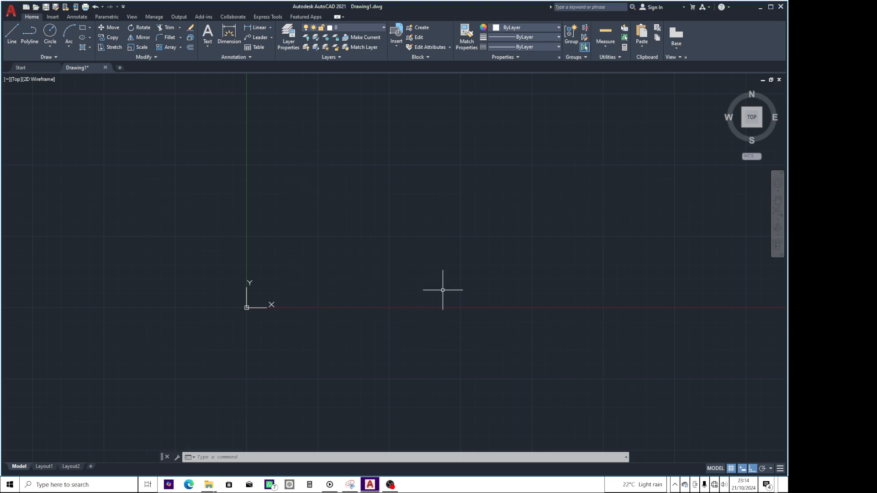
left_click(12, 42)
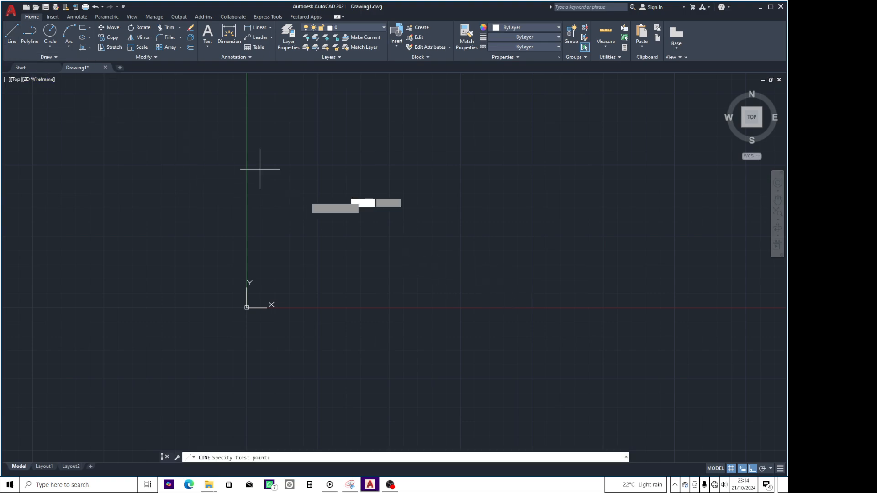
left_click(390, 280)
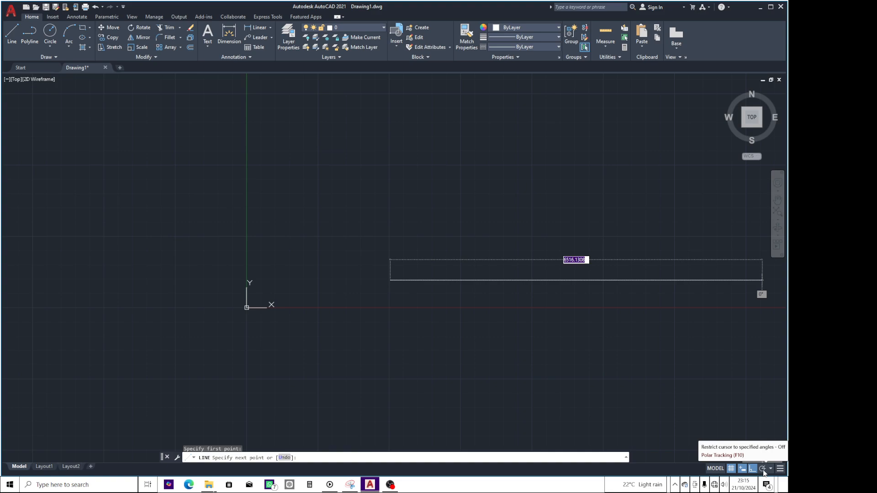
Toggle Polar Tracking on and off during the line command and return to Ortho Mode.
left_click(763, 471)
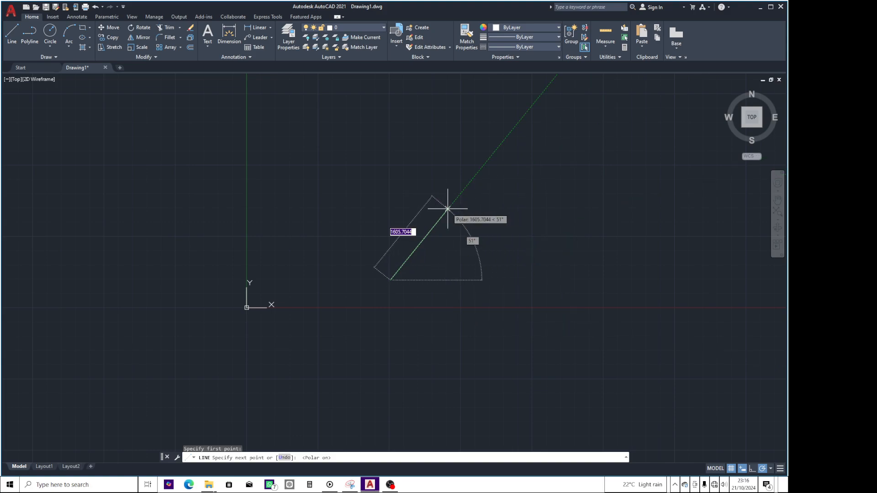
left_click(763, 469)
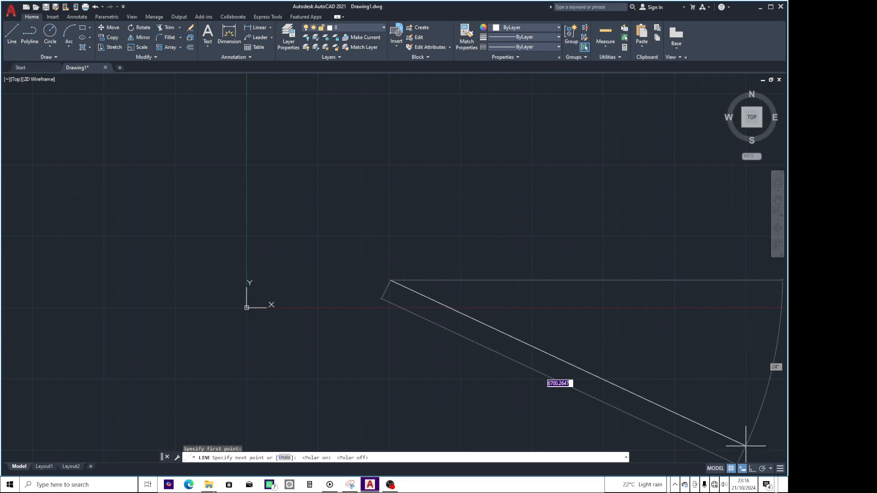
left_click(763, 470)
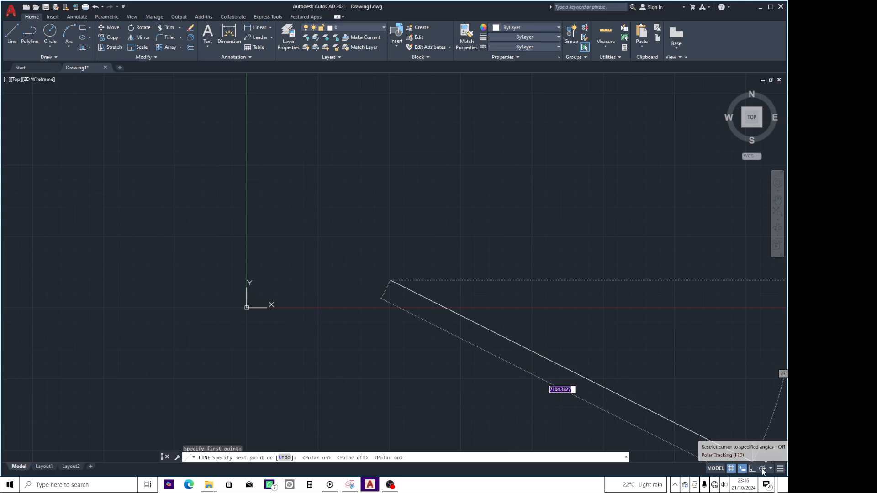
left_click(752, 469)
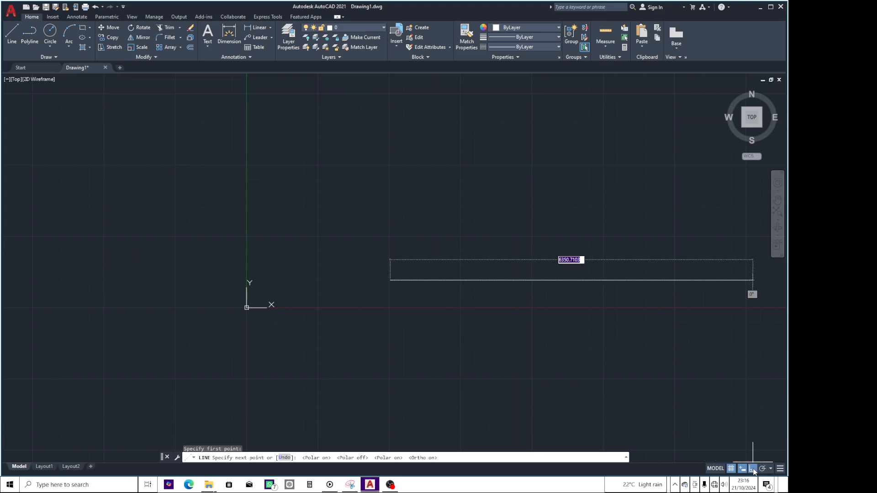
Turn on Polar Tracking and set its angle increment to 30, 60, 90, 120 degrees.
left_click(762, 470)
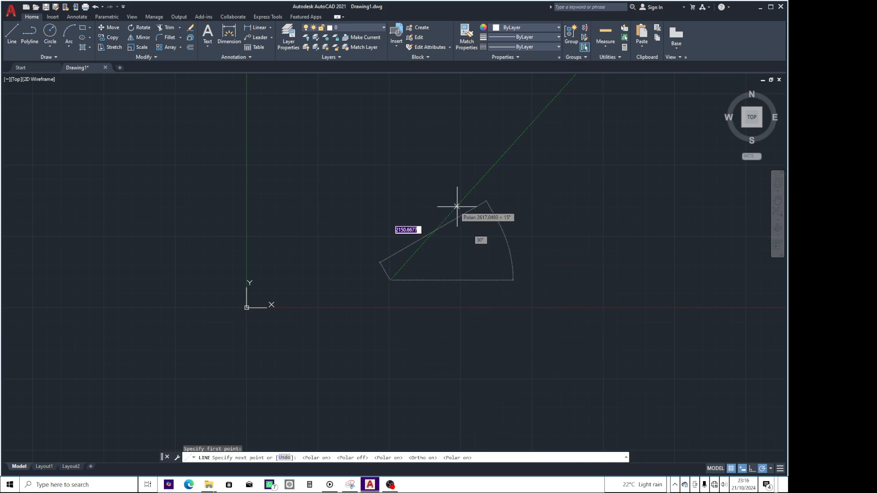
right_click(762, 470)
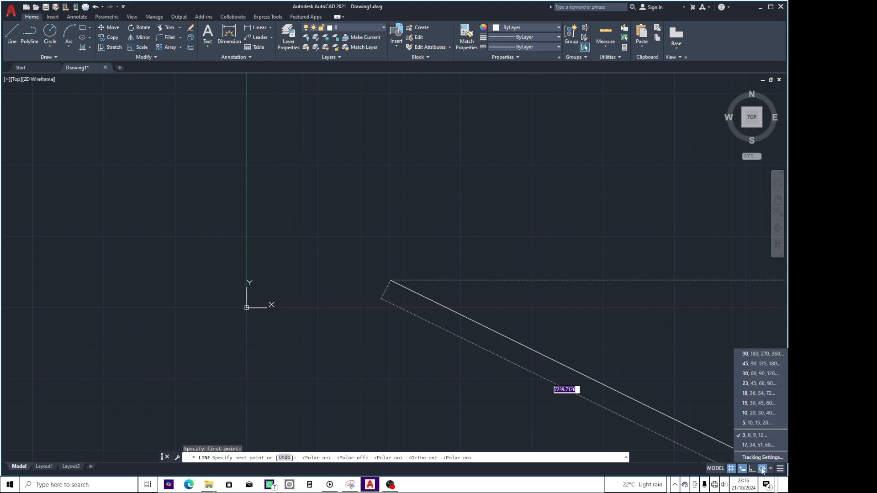
left_click(741, 375)
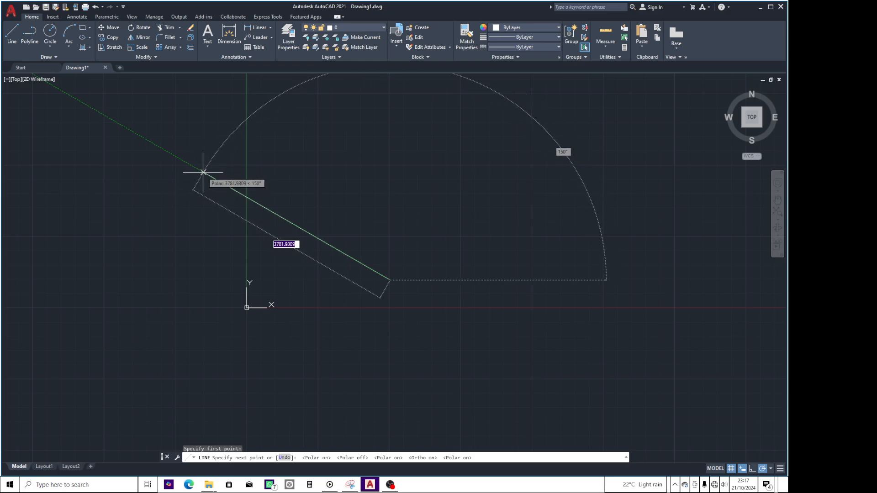
Add 13 degrees as an additional polar tracking angle in the Drafting Settings.
right_click(763, 470)
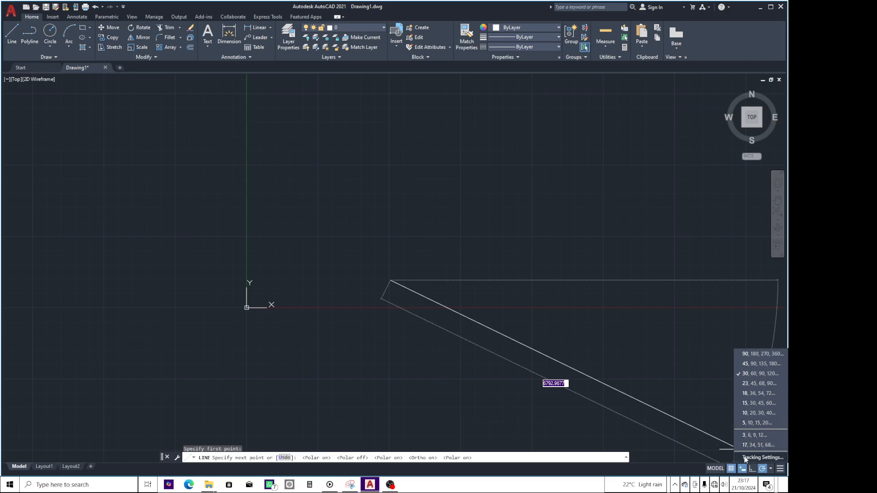
left_click(759, 458)
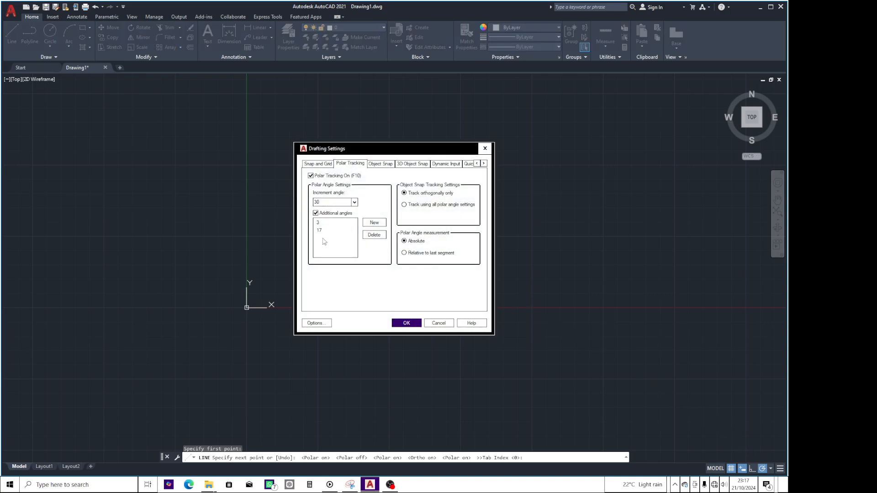
left_click(369, 225)
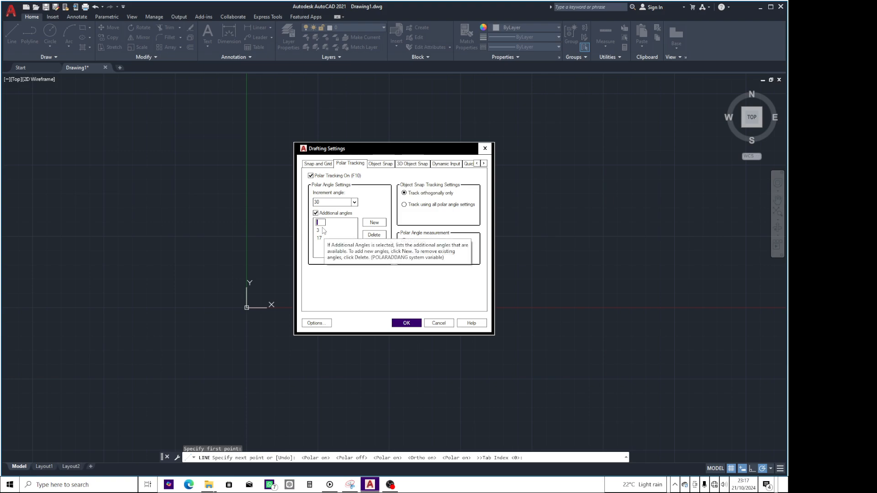
type("13")
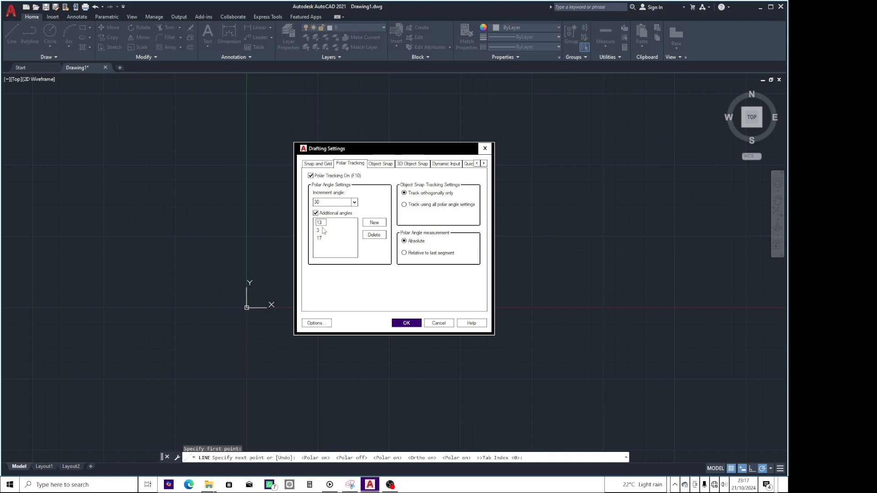
left_click(404, 323)
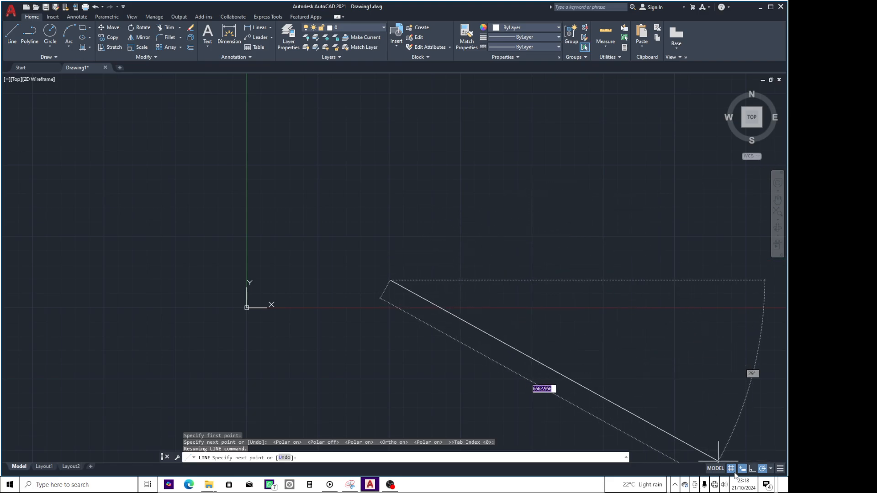
Set Polar Tracking to the 13-degree increment and cancel the unfinished line.
right_click(762, 470)
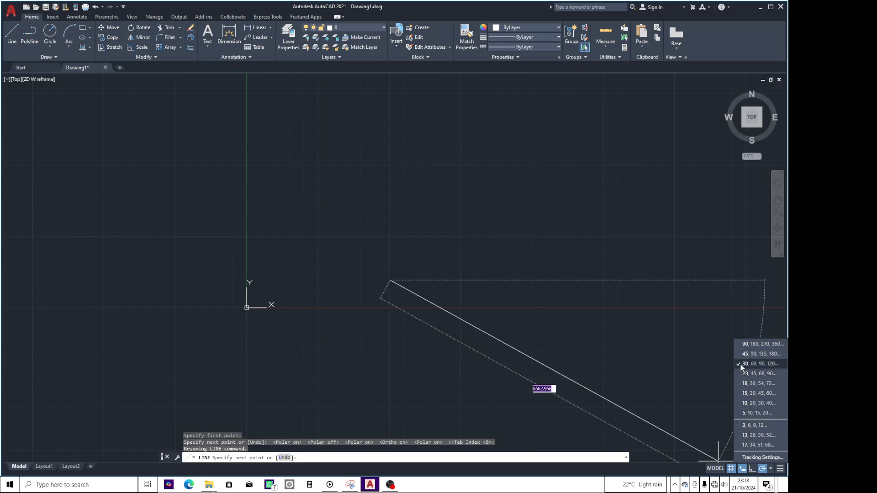
left_click(739, 436)
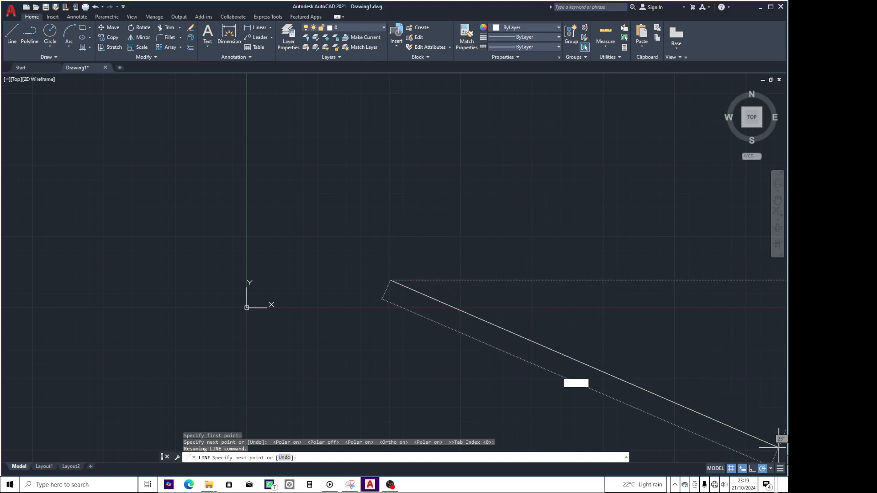
key("Escape")
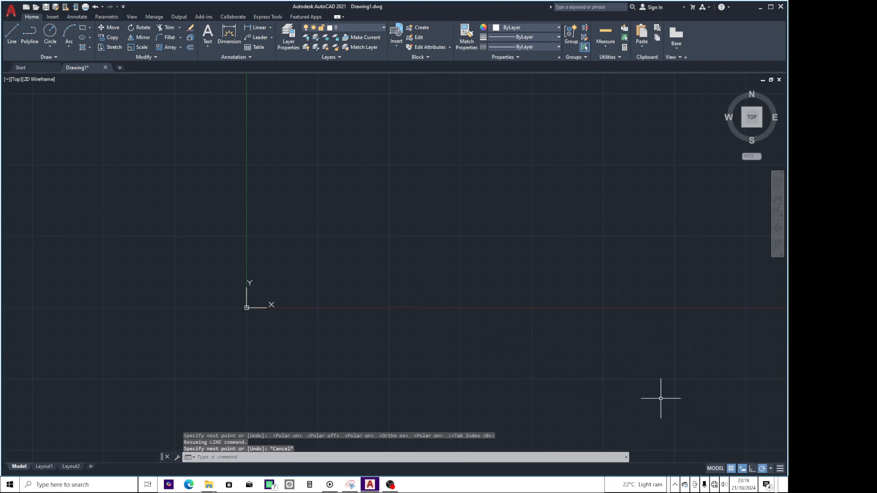
key("Escape")
key("Escape")
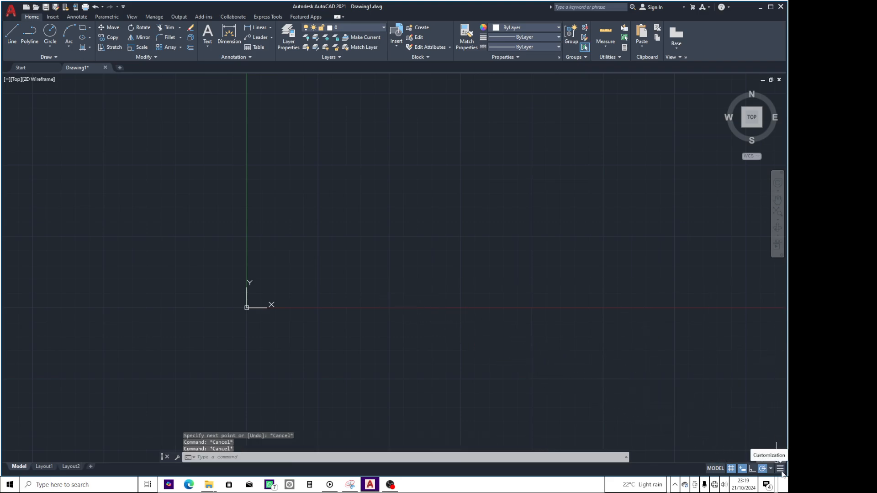
Add the Object Snap Tracking and 2D Object Snap toggles to the status bar.
left_click(781, 469)
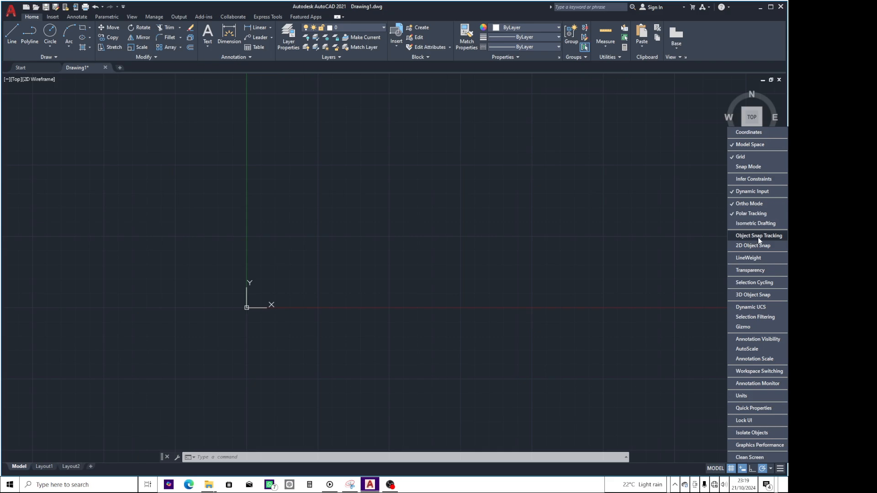
left_click(732, 236)
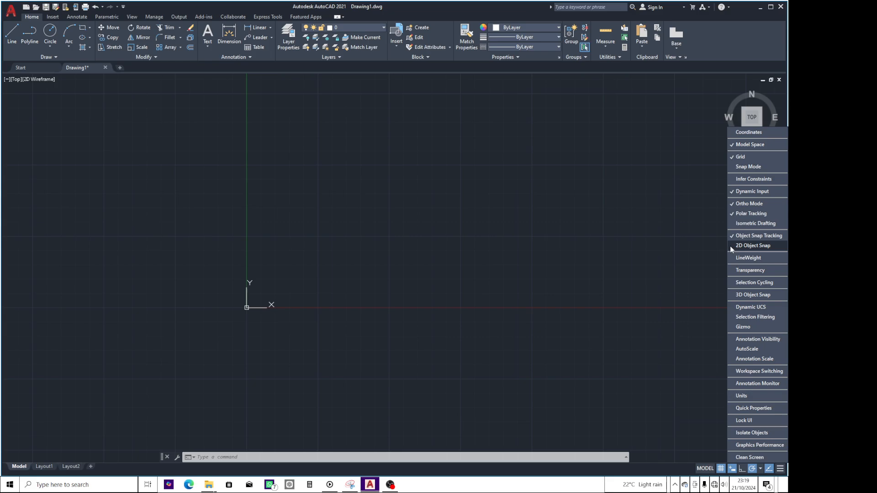
left_click(730, 245)
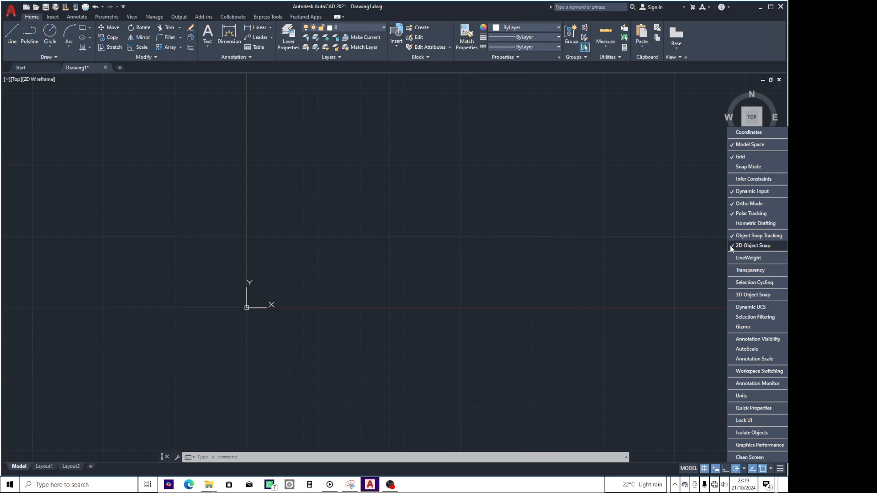
left_click(666, 396)
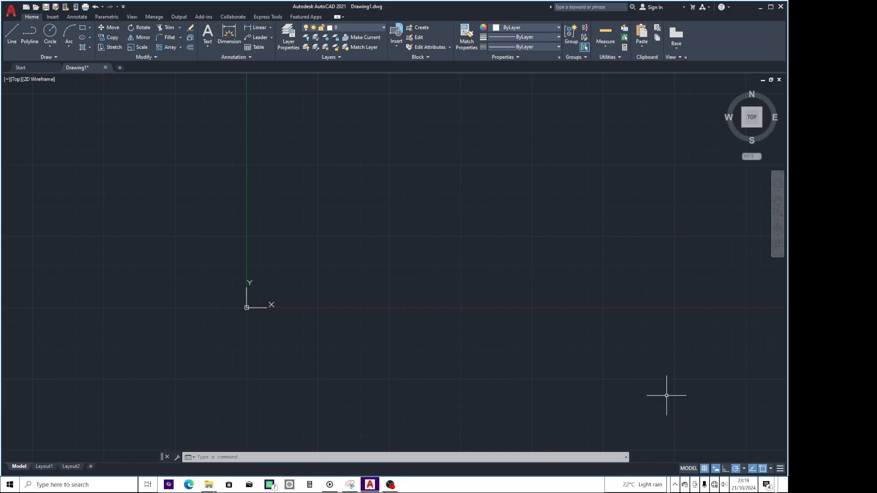
key("Escape")
key("Escape")
key("Escape")
Draw a horizontal line with Ortho Mode on, just above the X axis, starting at about 1055, 335.
left_click(12, 38)
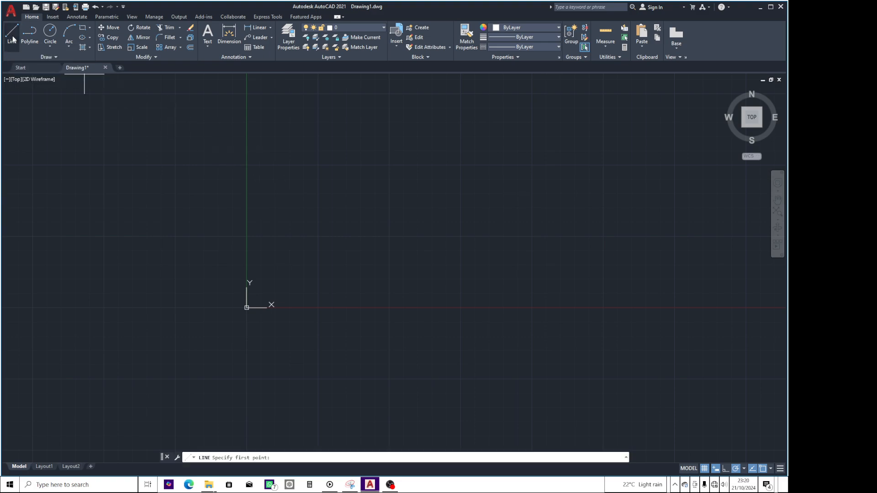
left_click(307, 288)
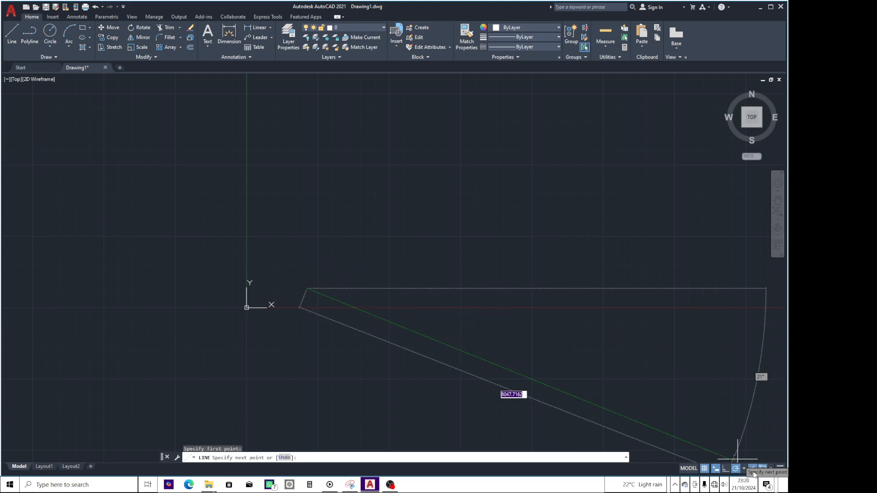
left_click(726, 469)
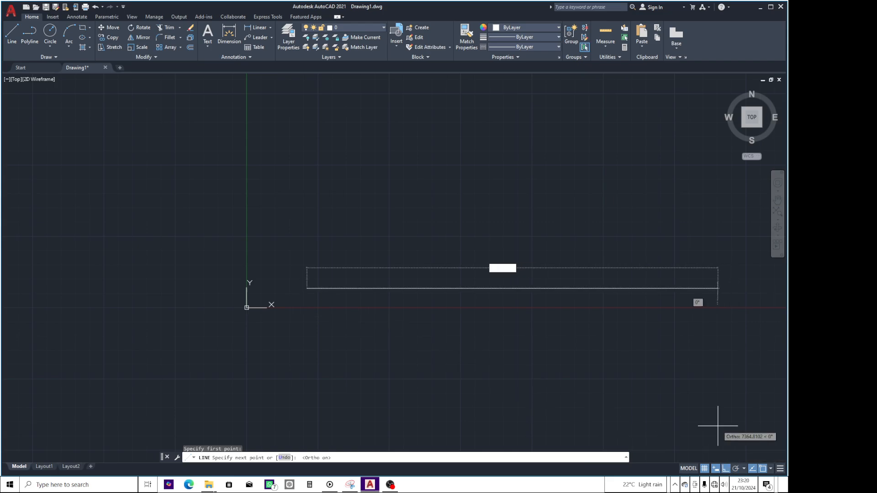
left_click(506, 288)
key("Return")
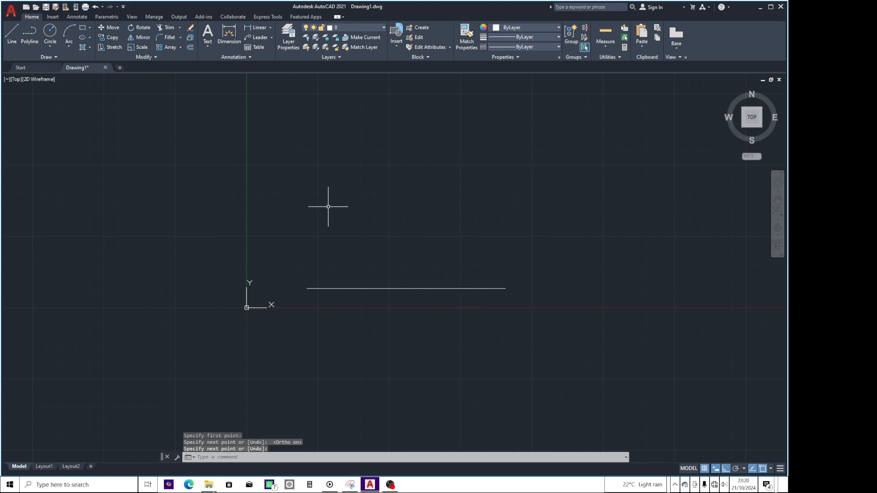
Turn off Object Snap, draw a vertical line downward by eye from the horizontal line's left end, and inspect where the lines meet.
left_click(14, 41)
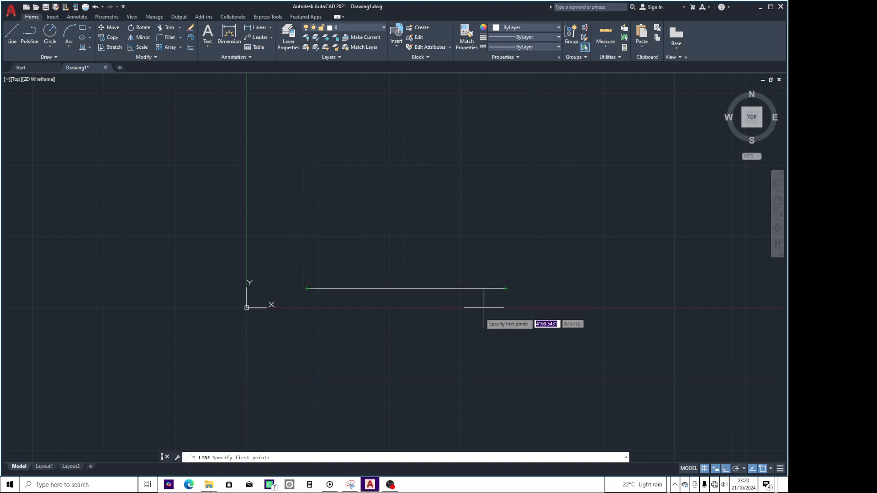
left_click(763, 468)
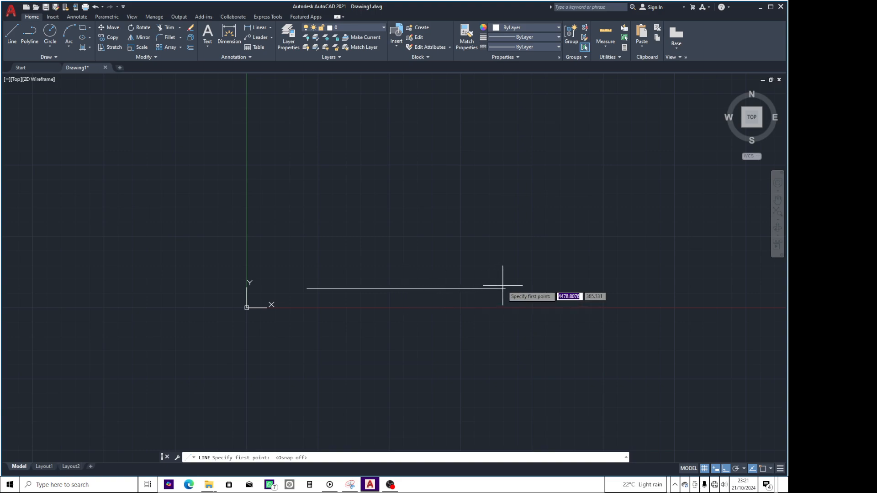
scroll(338, 275, "down", 2)
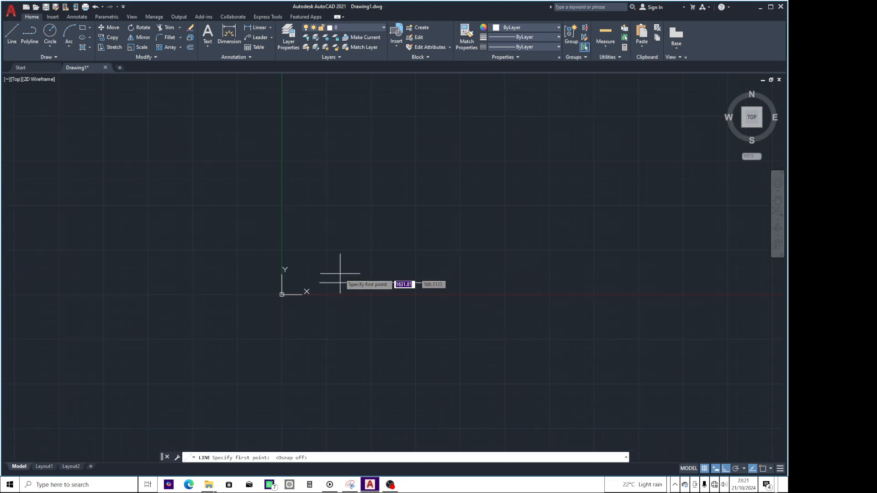
scroll(377, 279, "up", 3)
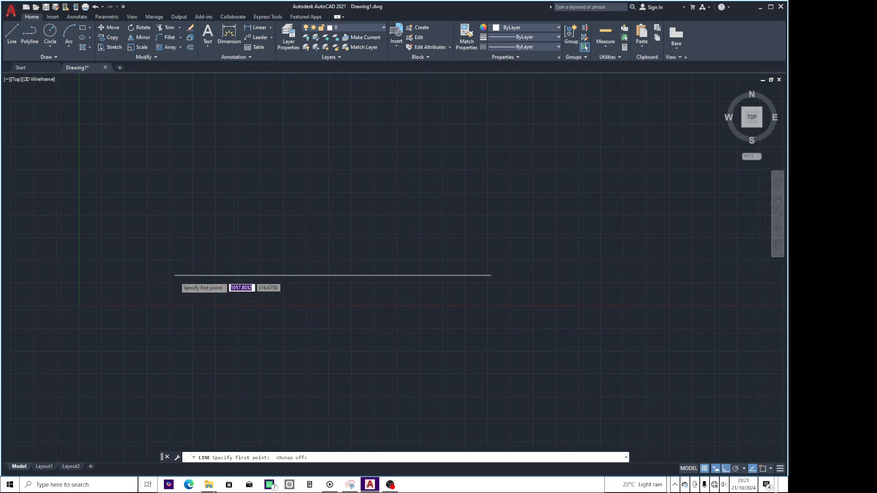
scroll(170, 273, "up", 3)
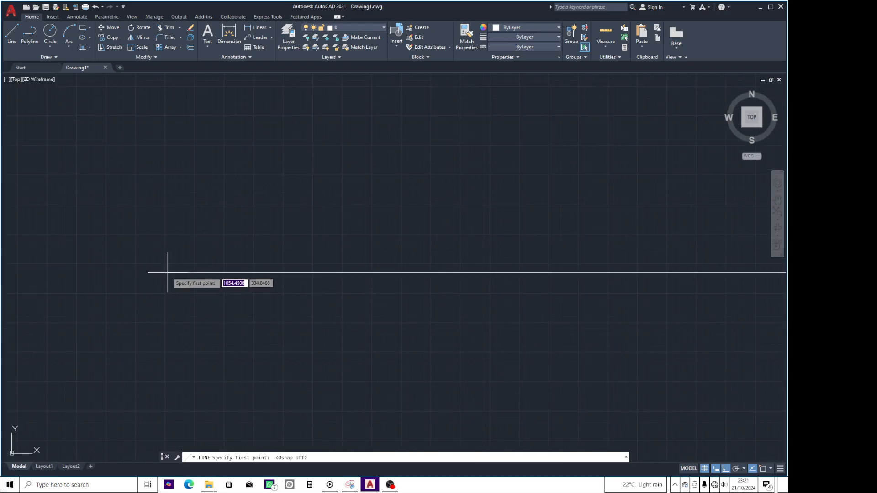
left_click(168, 272)
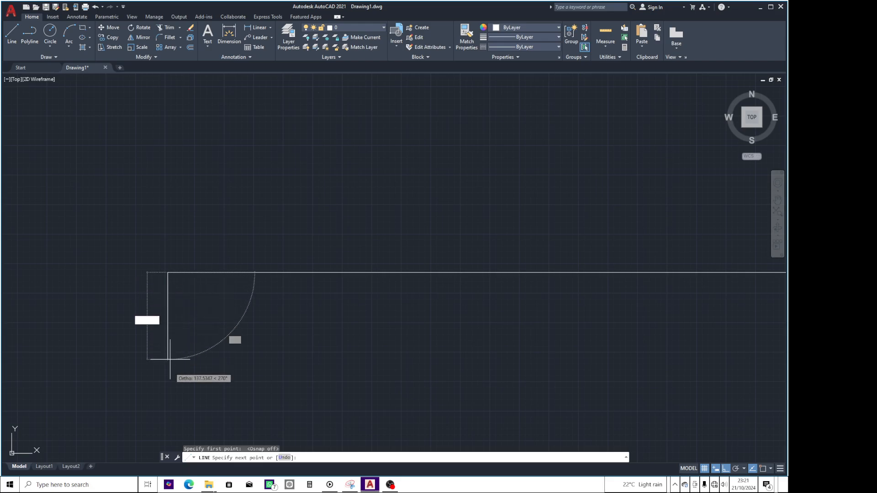
left_click(169, 399)
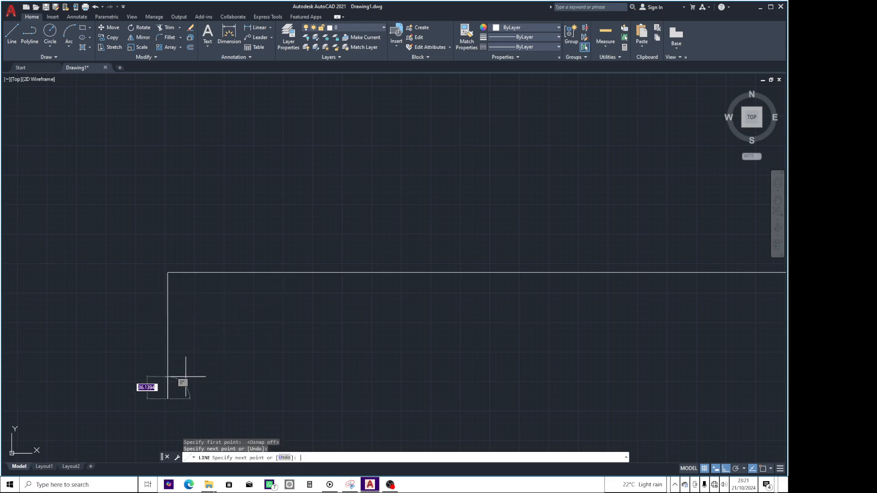
key("Return")
scroll(158, 249, "up", 6)
scroll(203, 359, "up", 14)
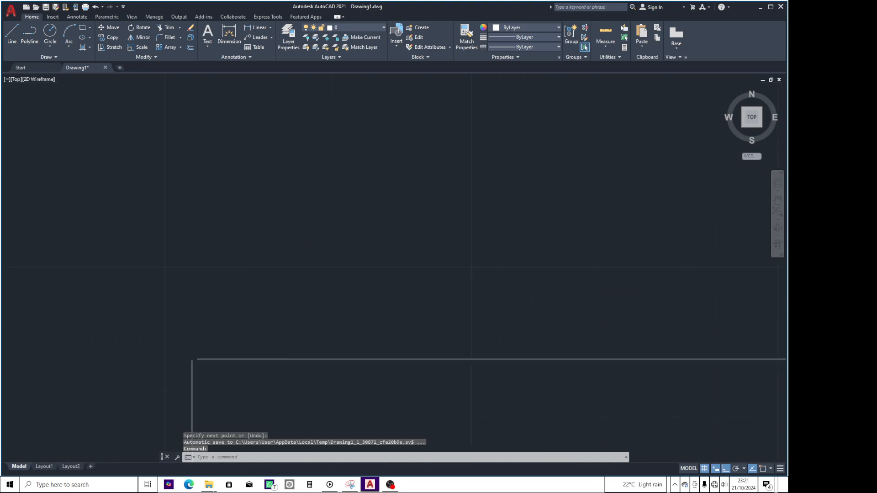
middle_click_drag(199, 370, 293, 323)
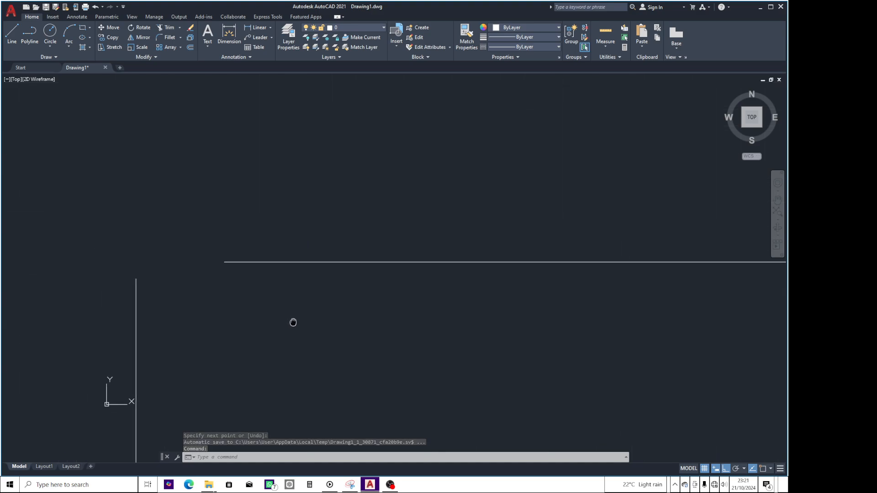
scroll(307, 334, "down", 2)
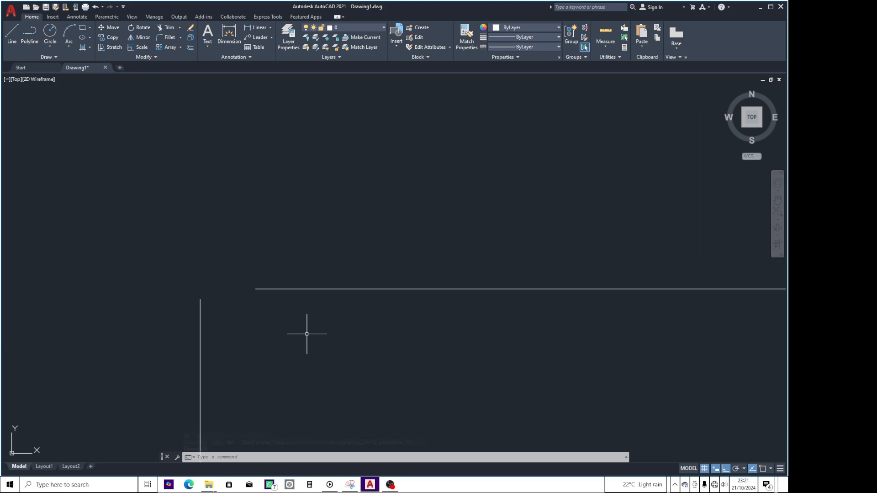
Turn on Object Snap, draw a short vertical line downward from the horizontal line's left endpoint, and inspect the corner.
left_click(763, 471)
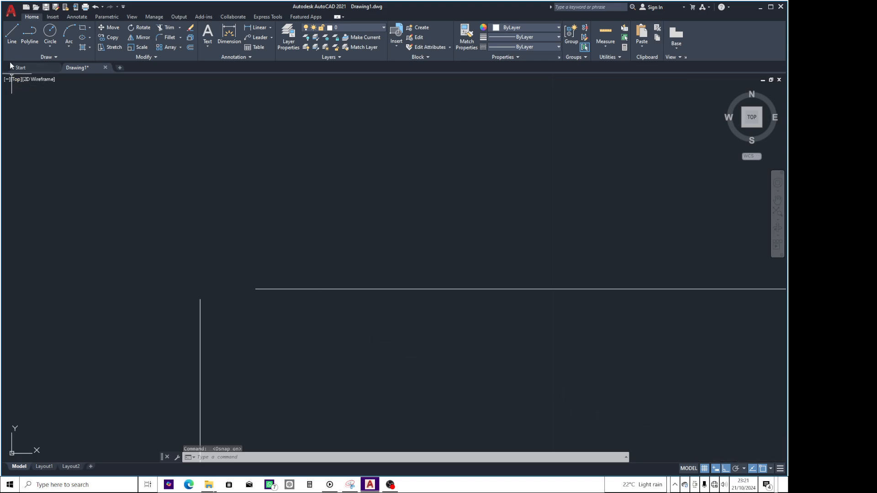
left_click(12, 34)
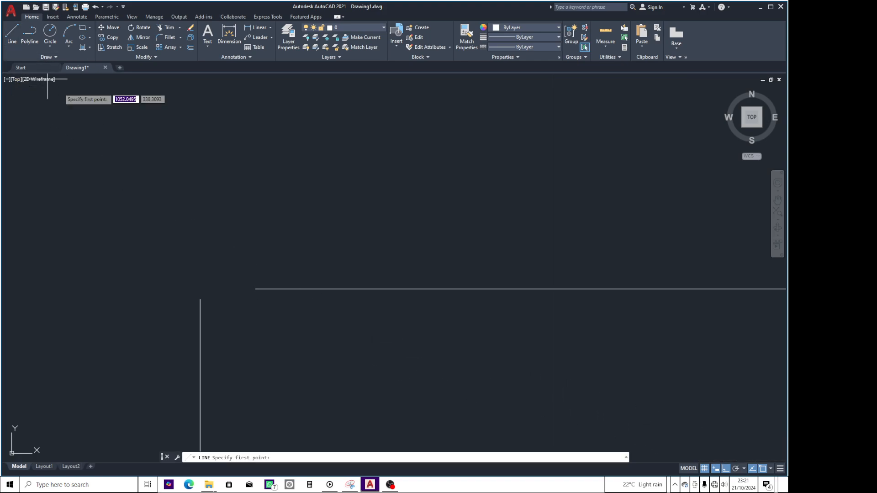
left_click(257, 288)
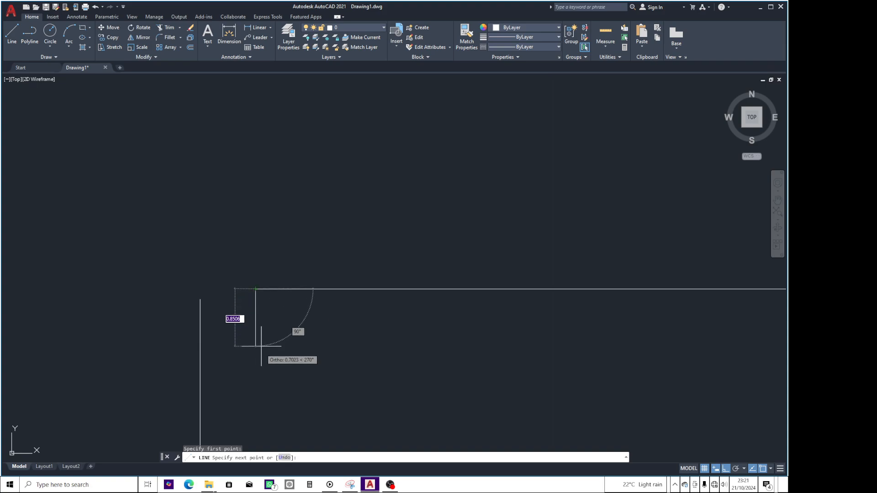
left_click(256, 397)
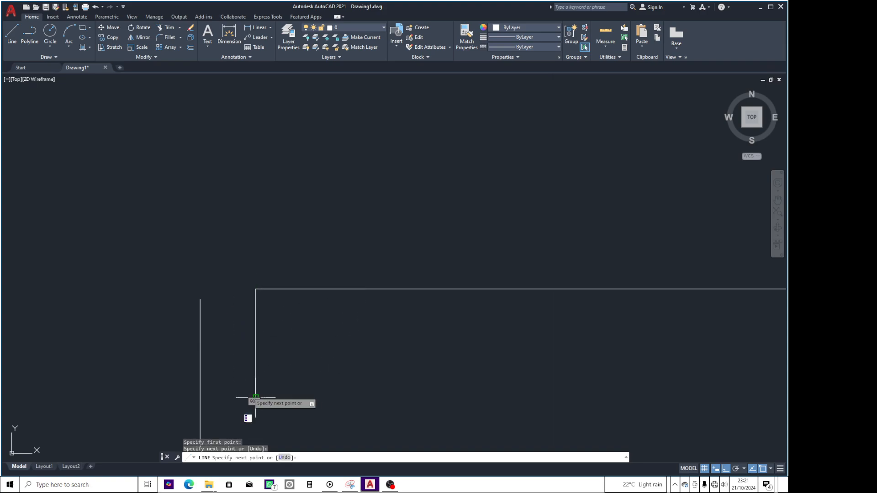
key("Return")
scroll(247, 281, "up", 2)
scroll(249, 282, "up", 2)
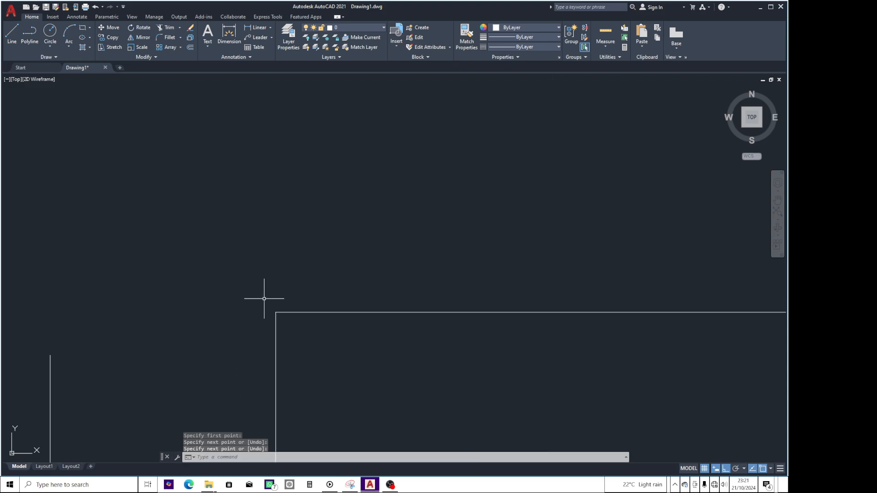
scroll(286, 316, "up", 5)
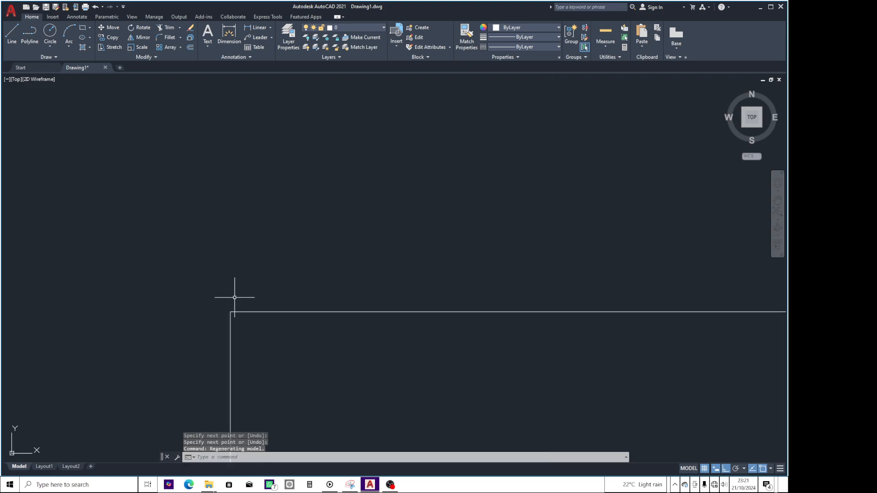
scroll(214, 311, "up", 3)
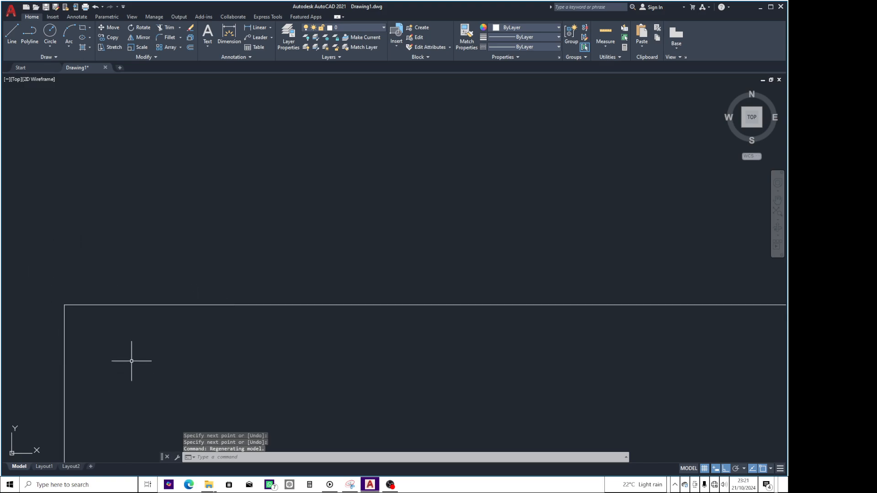
Inspect the corner where the vertical line meets the horizontal line's left endpoint, and review the available object snap modes.
scroll(55, 311, "up", 8)
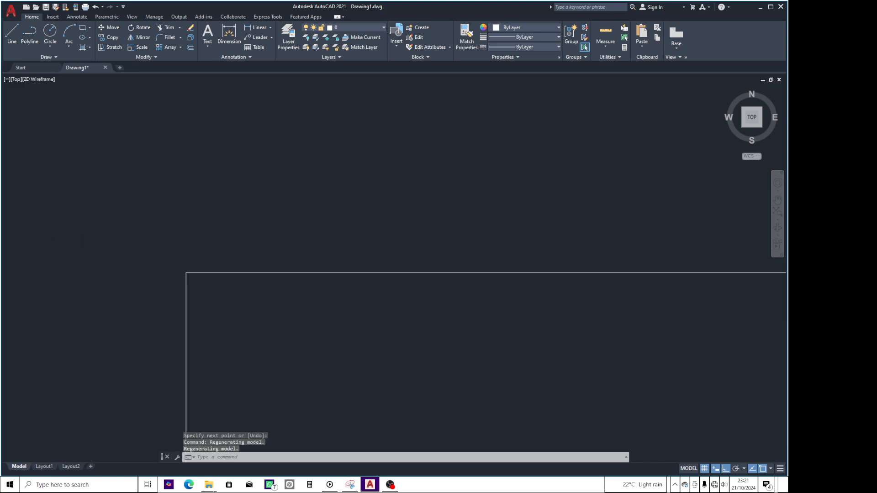
scroll(179, 276, "up", 6)
scroll(232, 257, "down", 12)
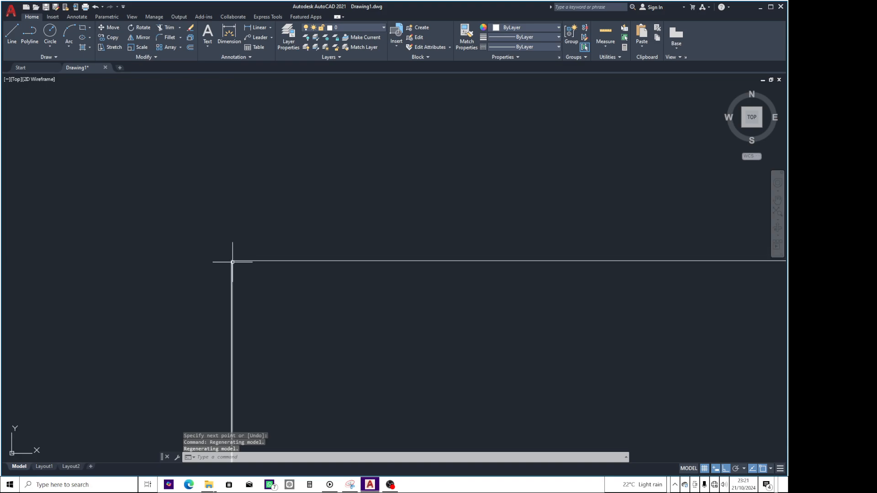
scroll(233, 263, "down", 14)
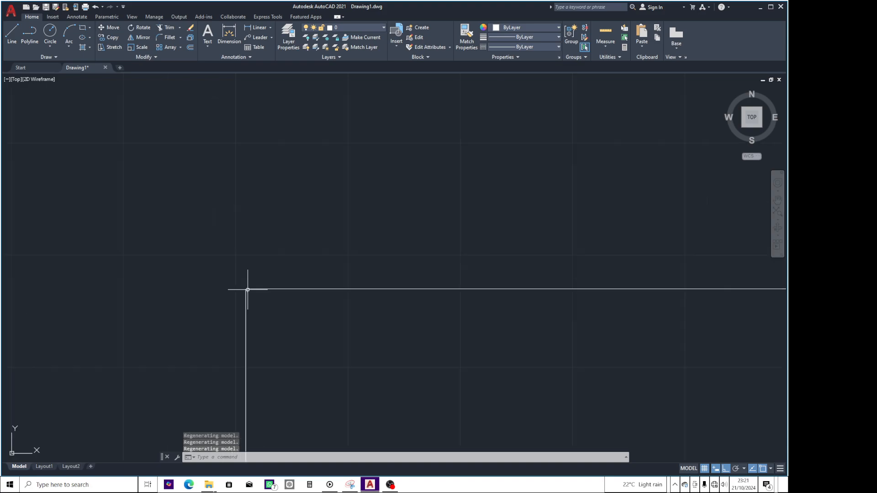
scroll(248, 289, "down", 6)
scroll(284, 315, "up", 4)
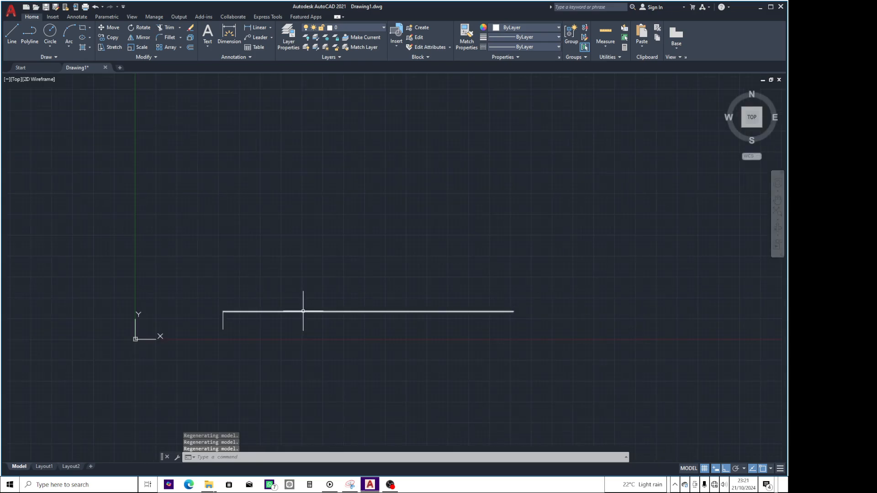
scroll(296, 311, "up", 4)
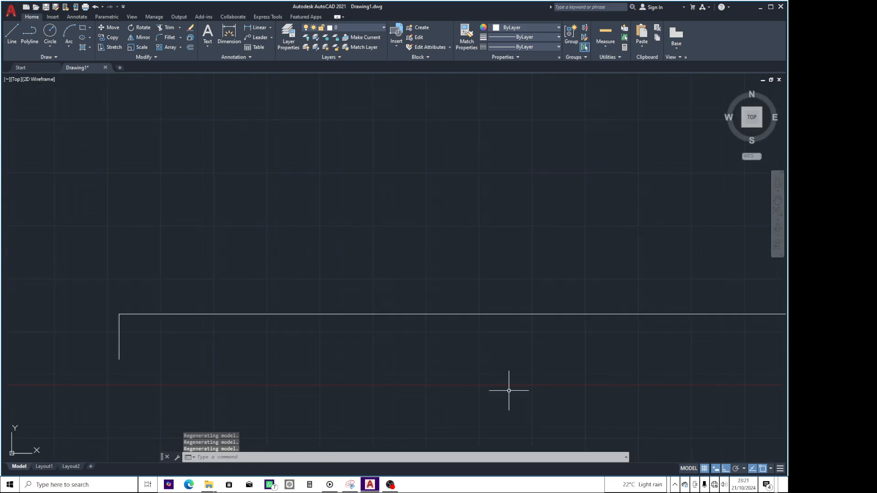
right_click(764, 470)
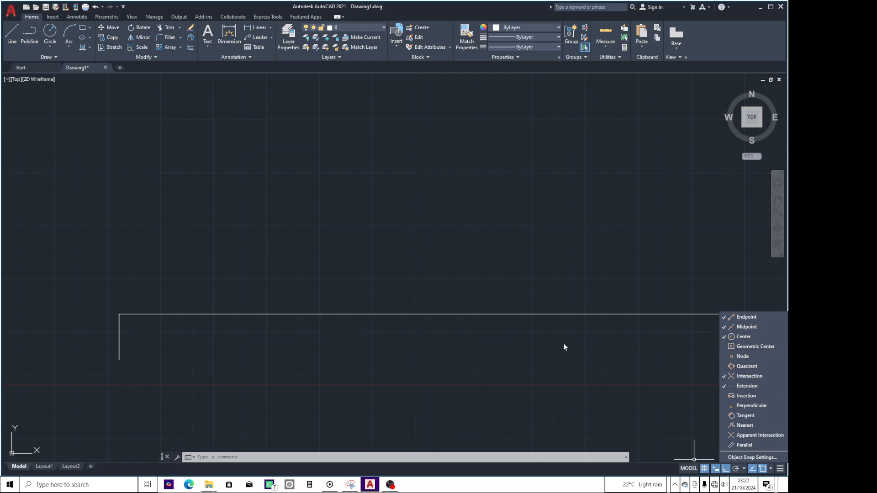
Draw a line below the horizontal line, sloping down to the right from near the X axis, turning on Polar Tracking while drawing.
left_click(12, 43)
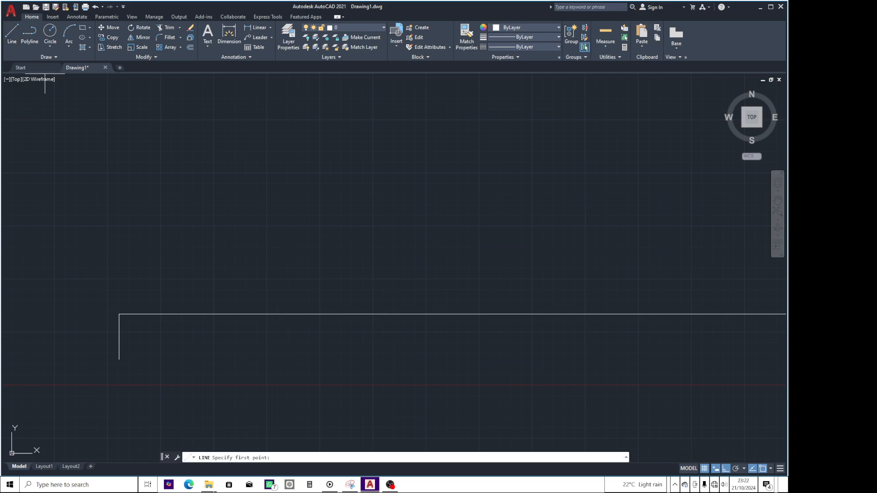
left_click(268, 388)
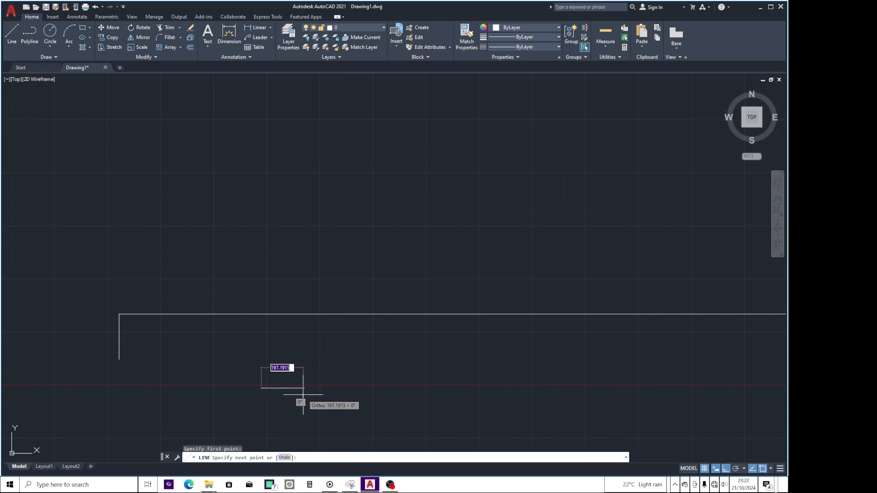
left_click(737, 470)
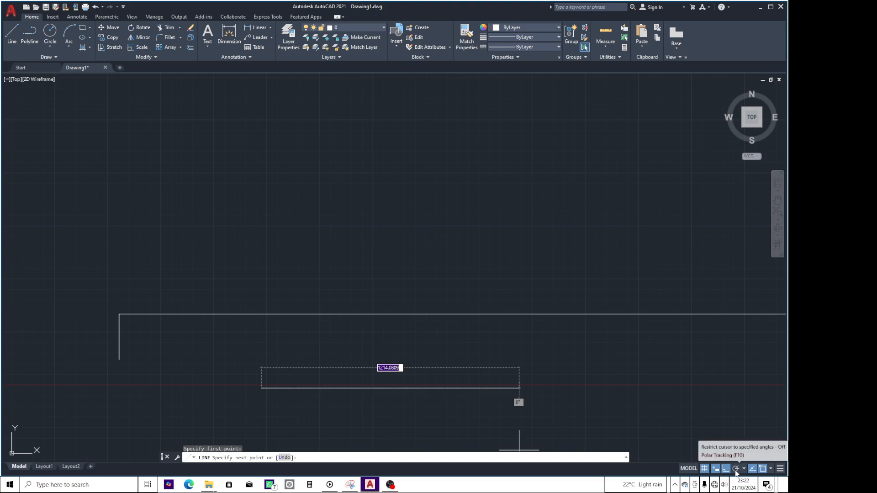
middle_click_drag(393, 365, 359, 276)
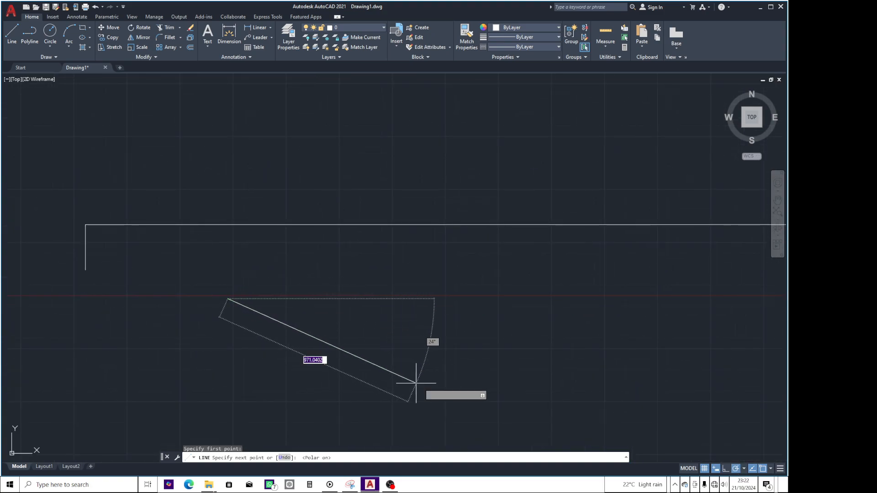
left_click(446, 387)
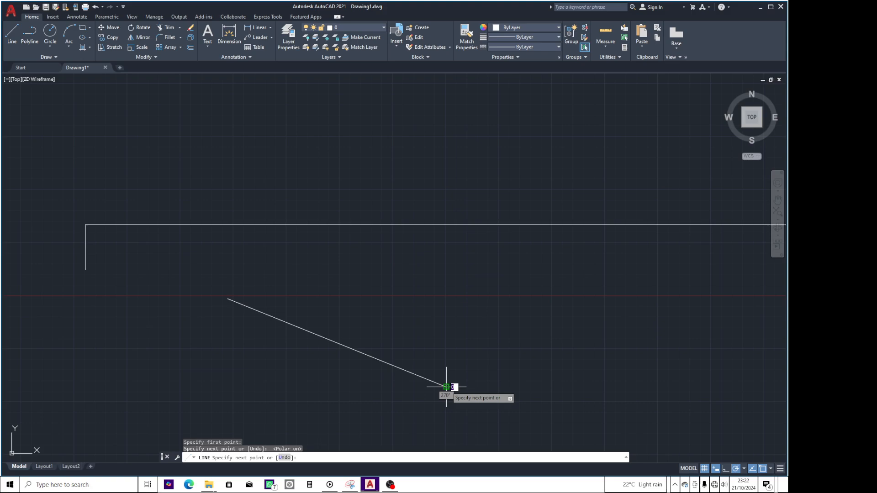
key("Return")
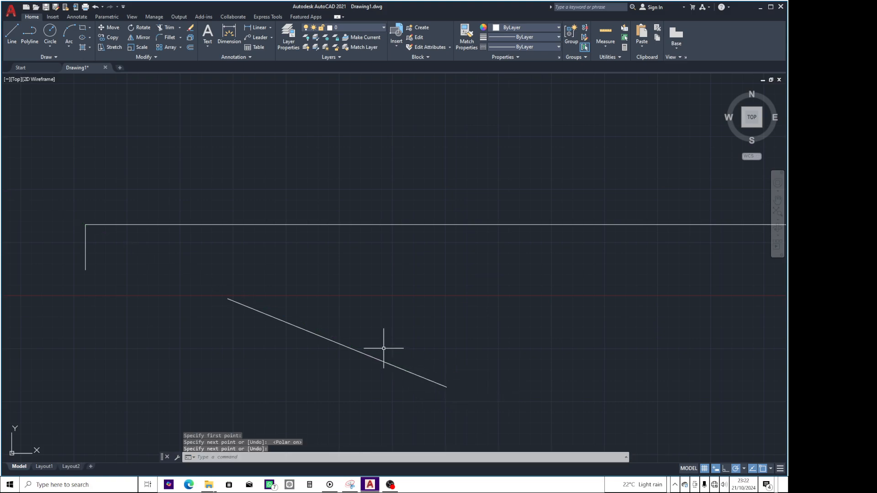
Enable the Perpendicular object snap during a trial line from the horizontal line's midpoint, and cancel that line.
left_click(12, 39)
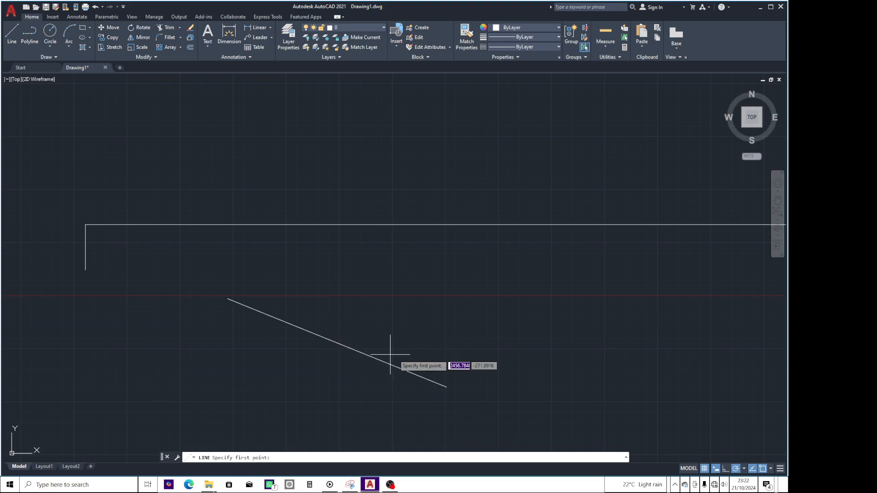
left_click(455, 225)
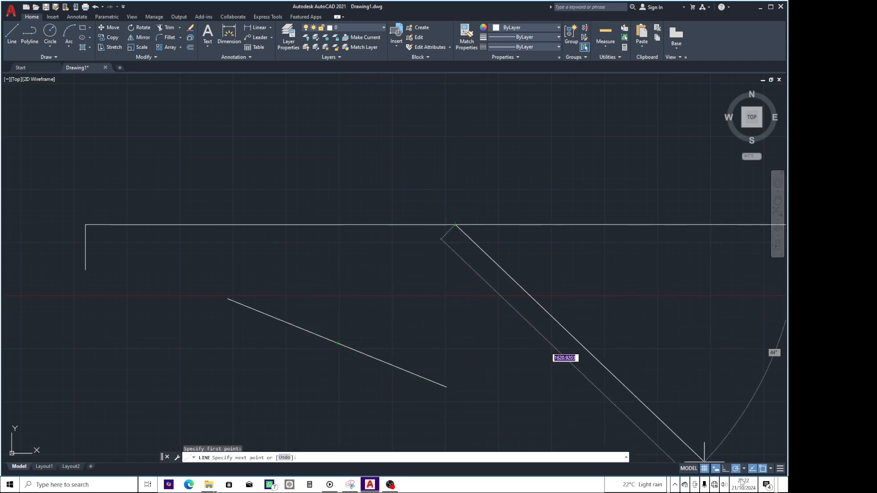
right_click(763, 473)
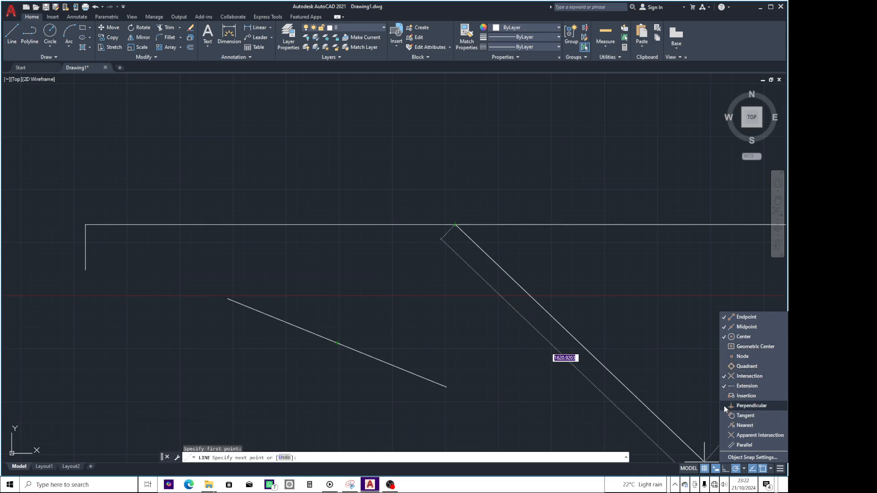
left_click(506, 346)
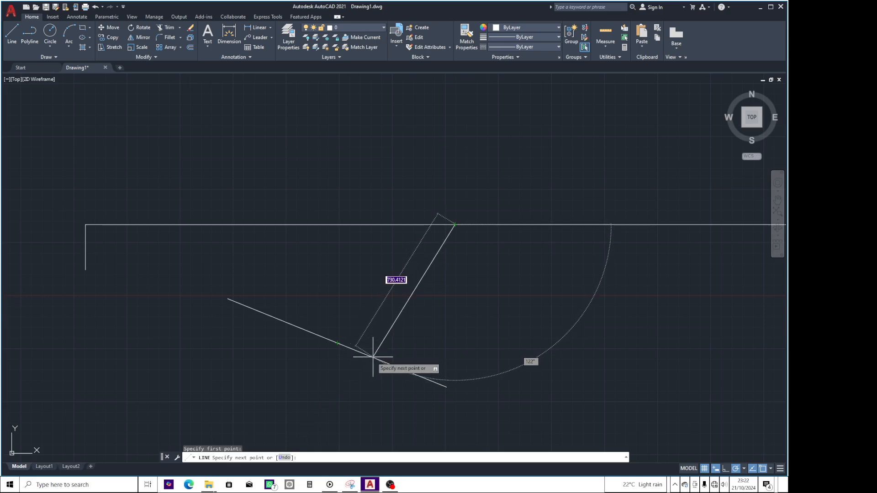
key("Escape")
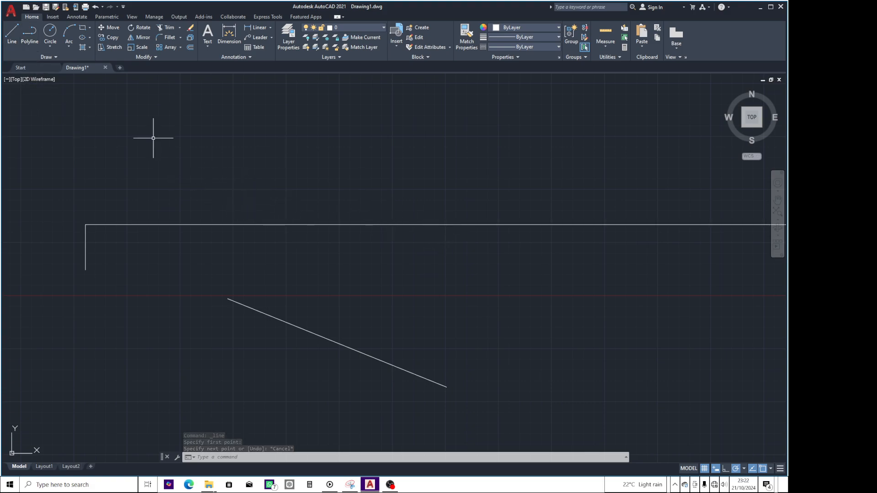
Draw a line from the horizontal line's midpoint perpendicular to the sloping line, and review the active object snap modes.
left_click(12, 35)
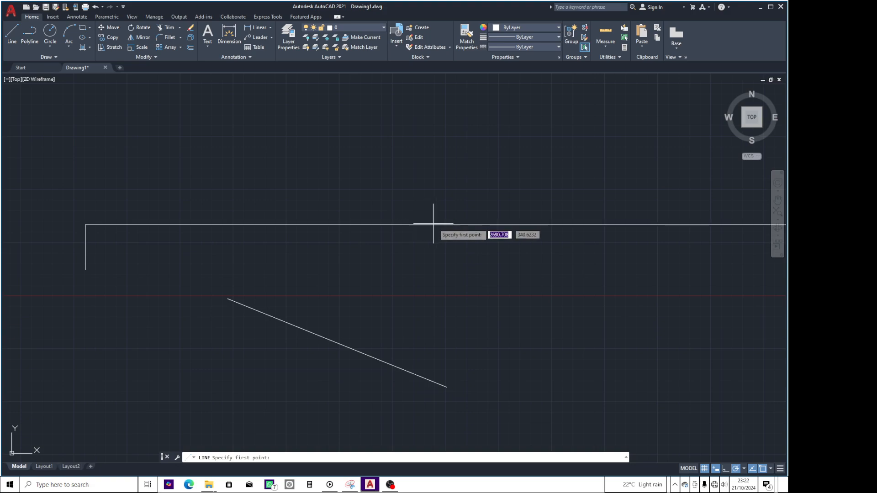
left_click(455, 224)
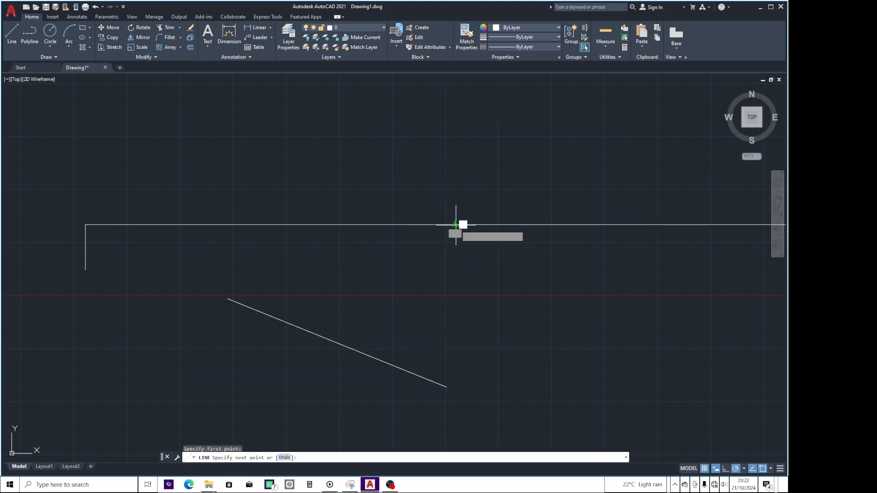
left_click(398, 367)
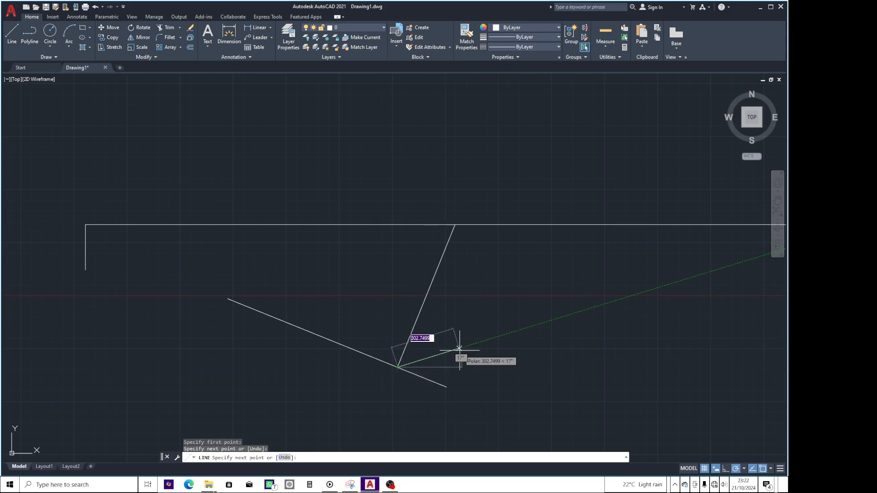
key("Return")
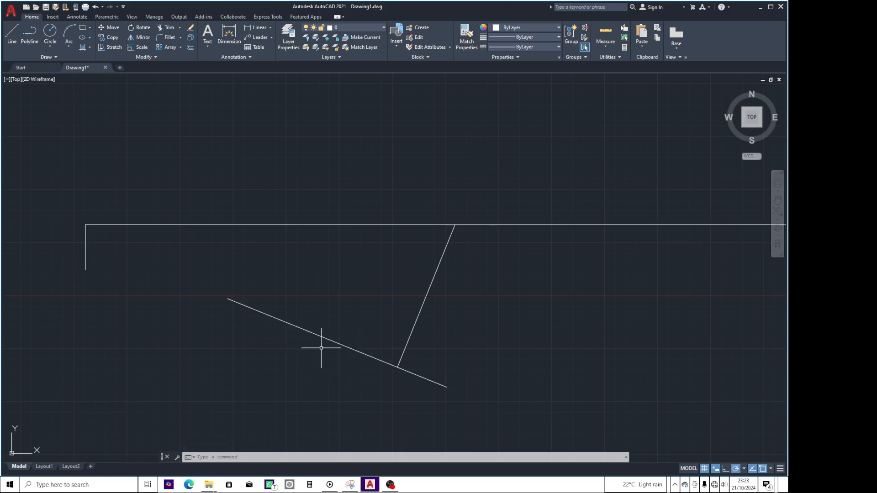
right_click(762, 471)
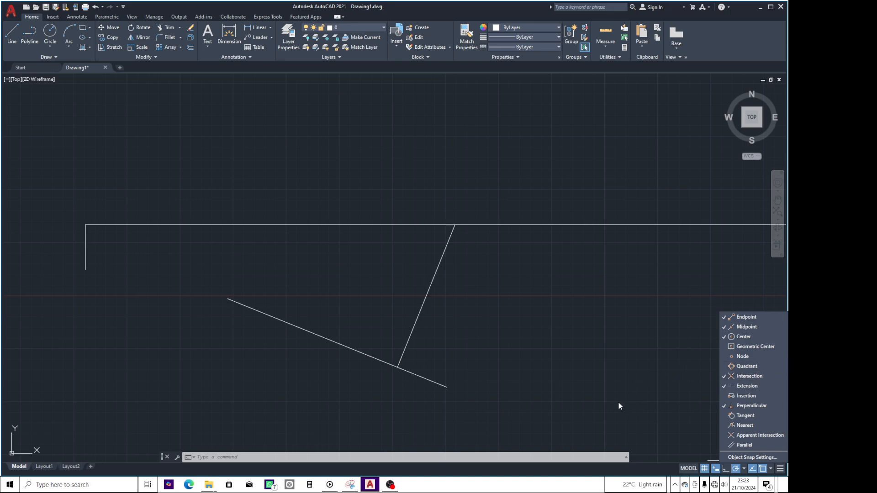
left_click(556, 363)
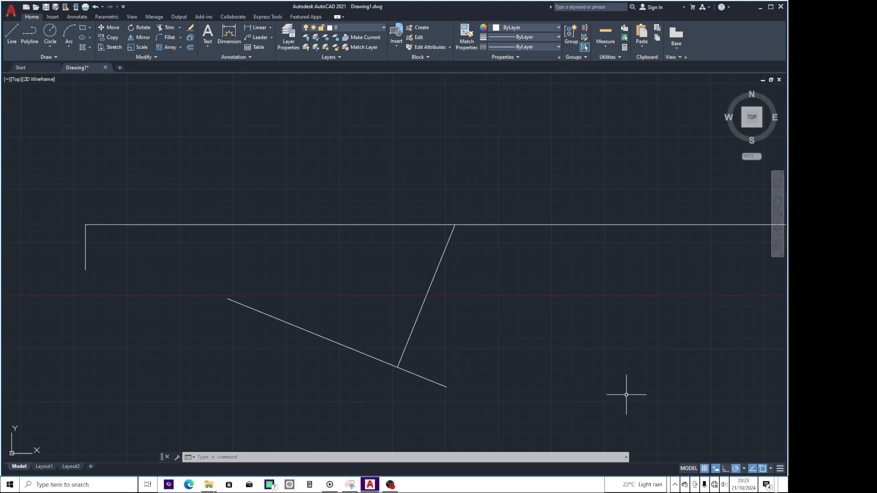
Add the Annotation Scale control to the status bar and set the annotation scale to 1:40.
left_click(780, 469)
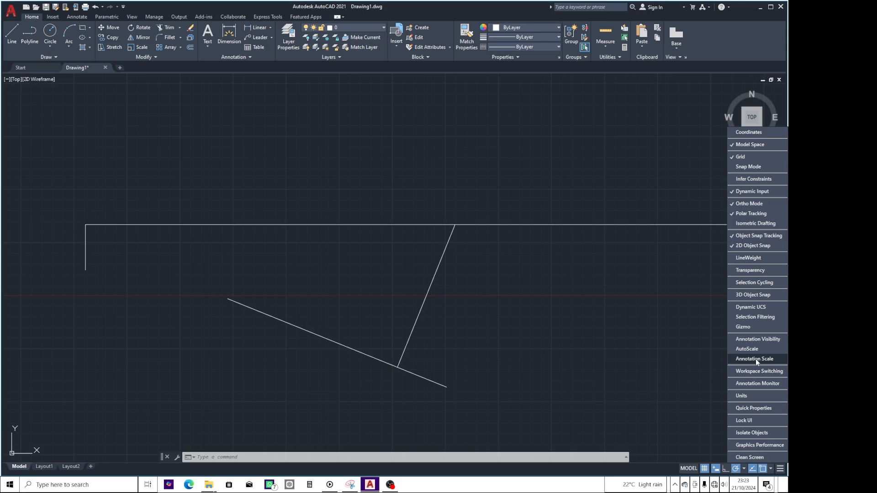
left_click(731, 359)
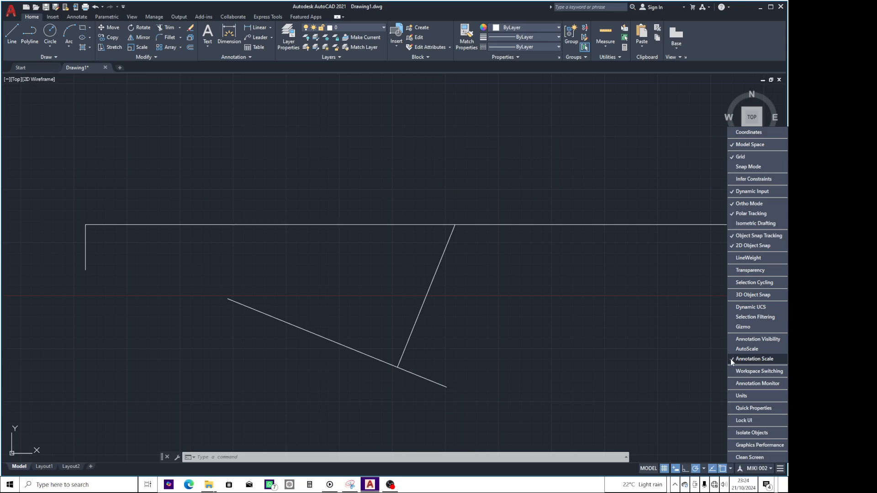
left_click(771, 470)
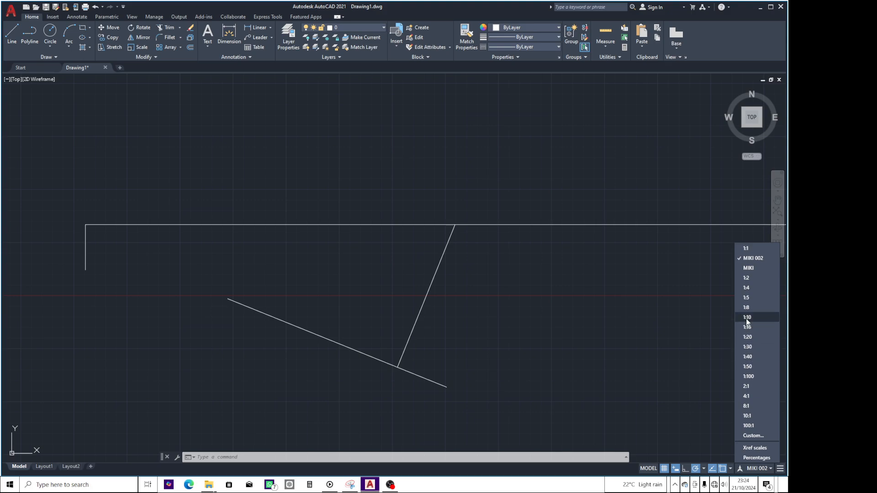
left_click(749, 357)
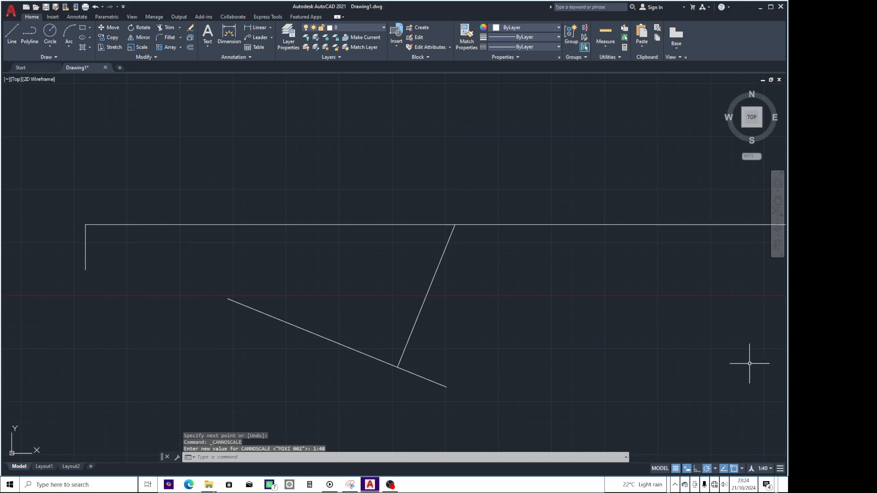
Add a custom drawing scale named MIKI 003 with 1 paper unit equal to 500 drawing units, and save the scale list.
left_click(771, 469)
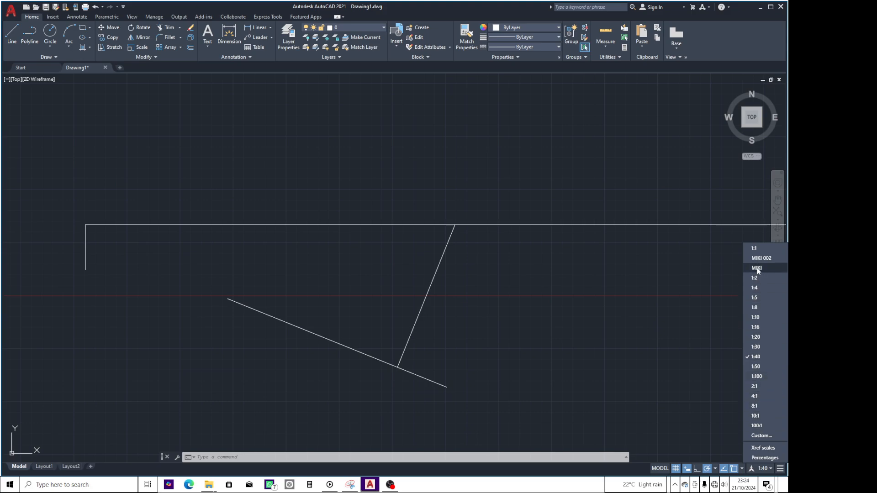
left_click(760, 435)
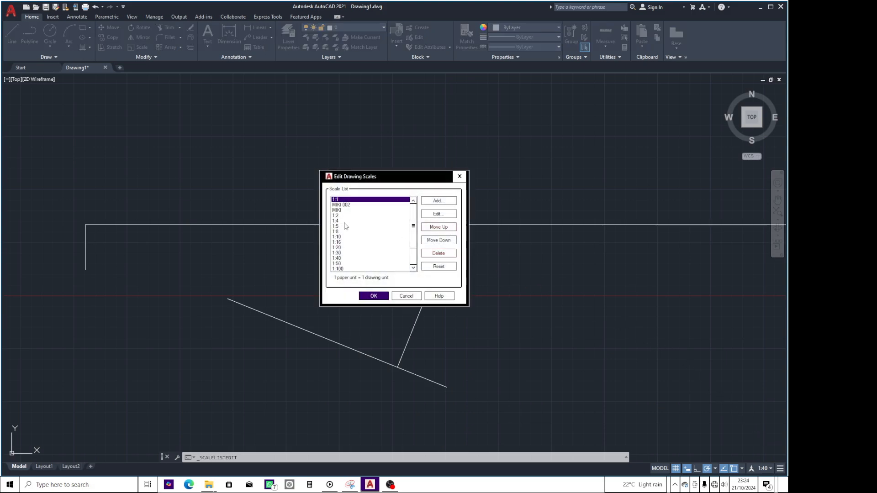
left_click(438, 200)
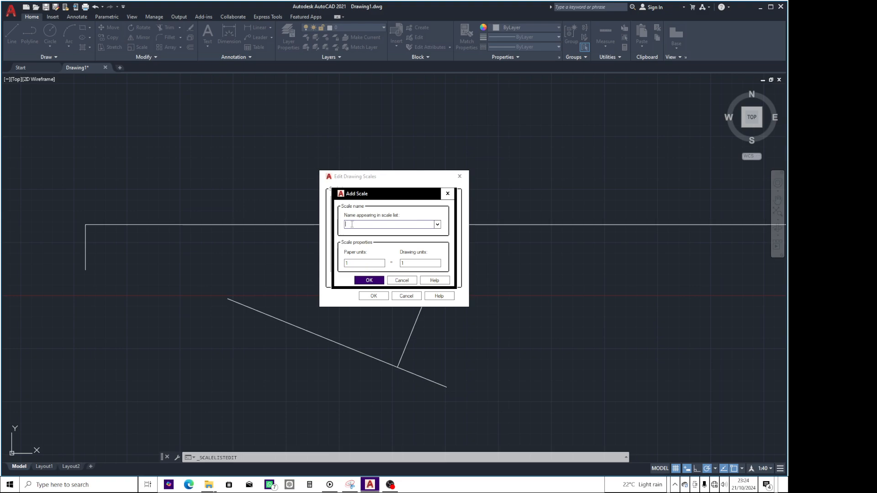
type("MIKI")
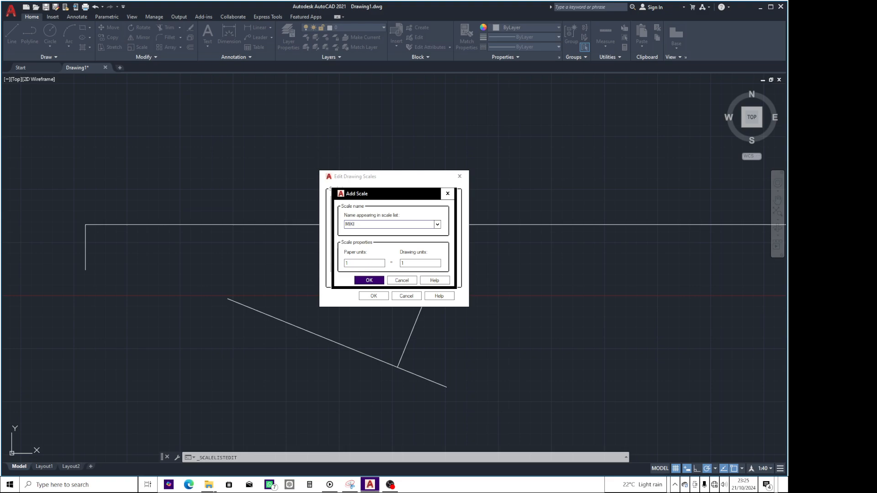
type(" 003")
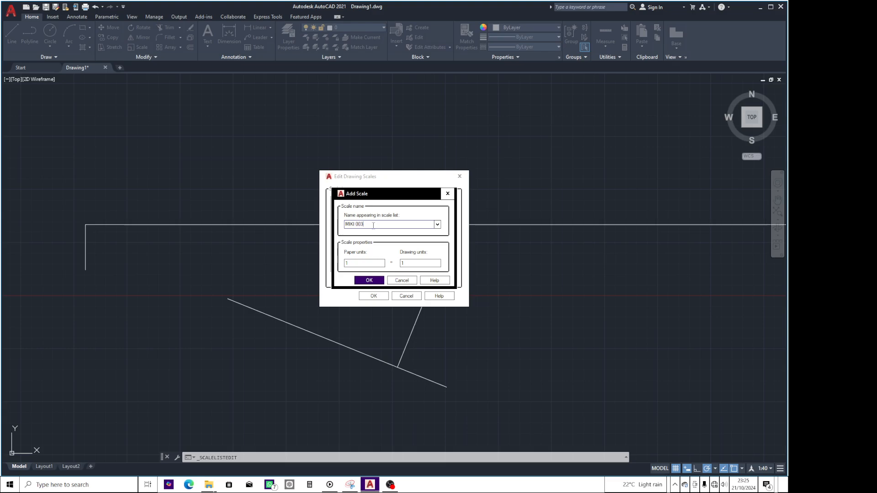
left_click_drag(413, 262, 397, 265)
type("500")
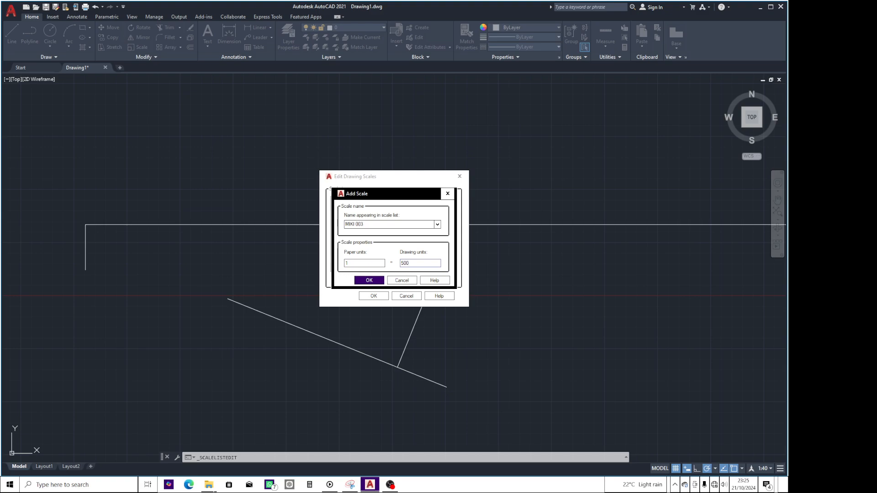
left_click(373, 280)
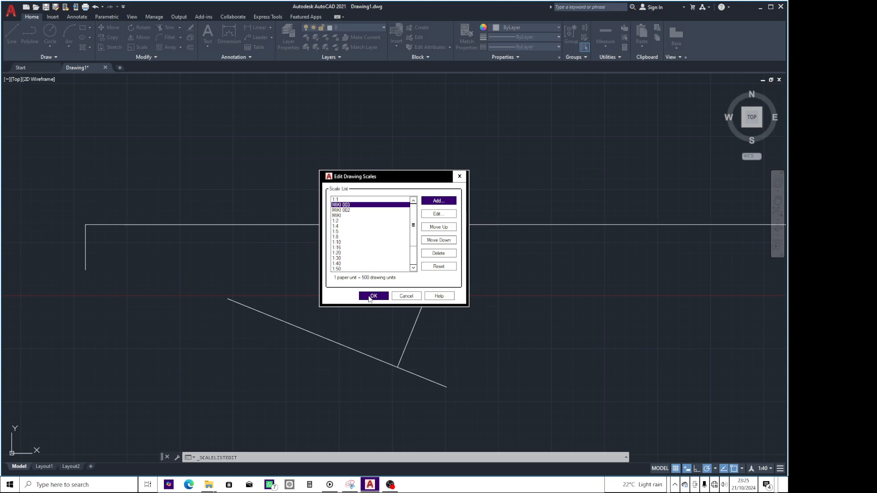
left_click(370, 296)
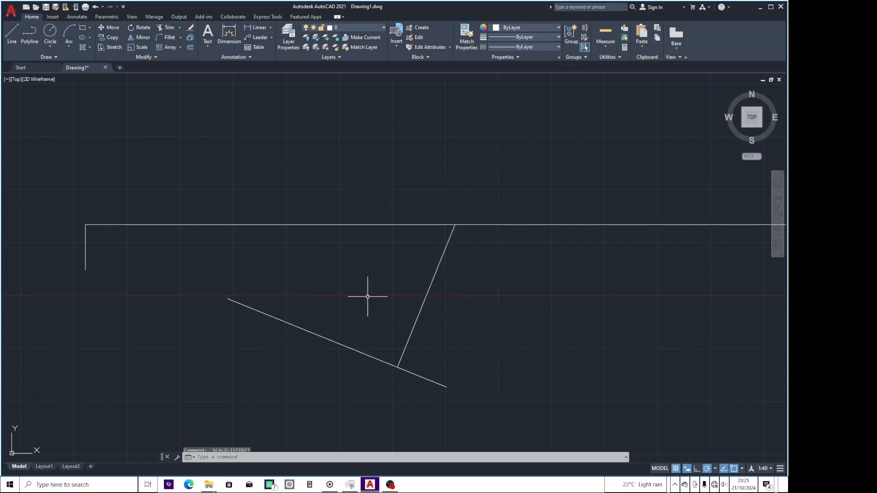
Set the annotation scale to MIKI 003 and add the Workspace Switching control to the status bar.
left_click(770, 471)
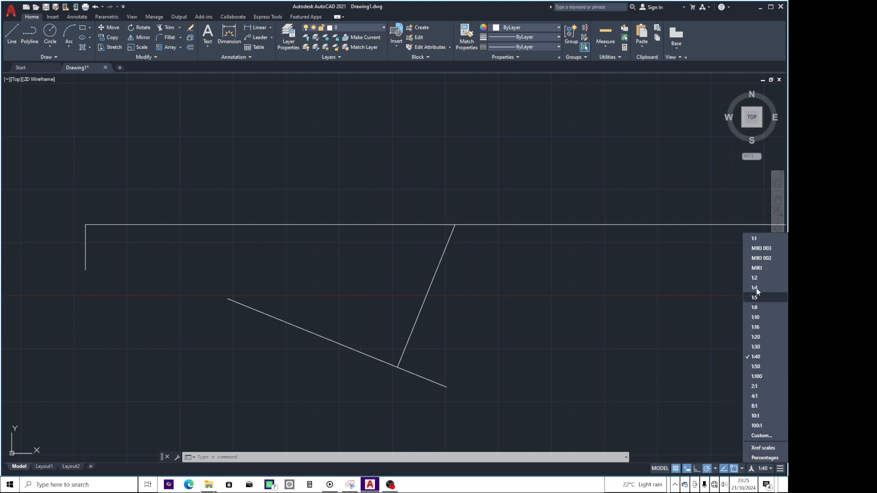
left_click(755, 249)
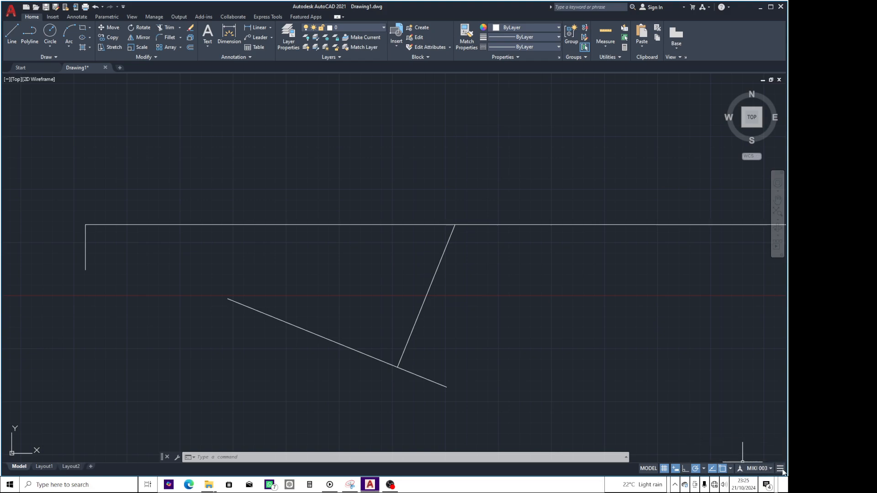
left_click(782, 471)
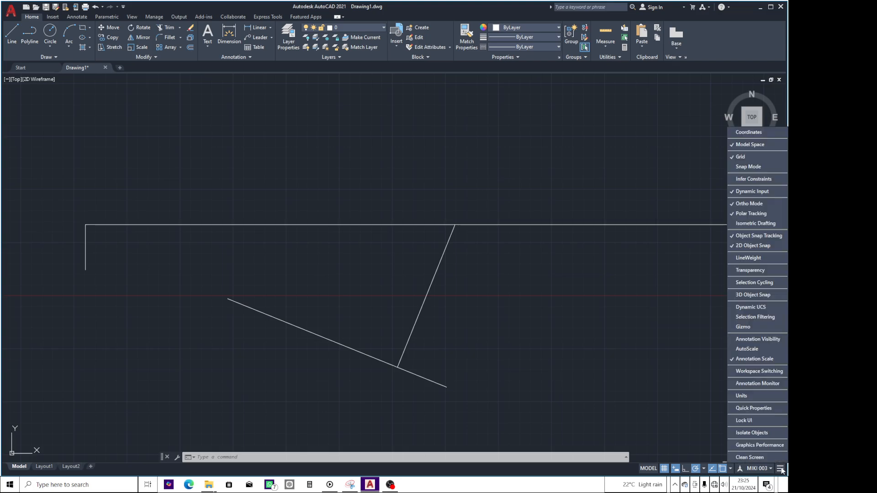
left_click(730, 371)
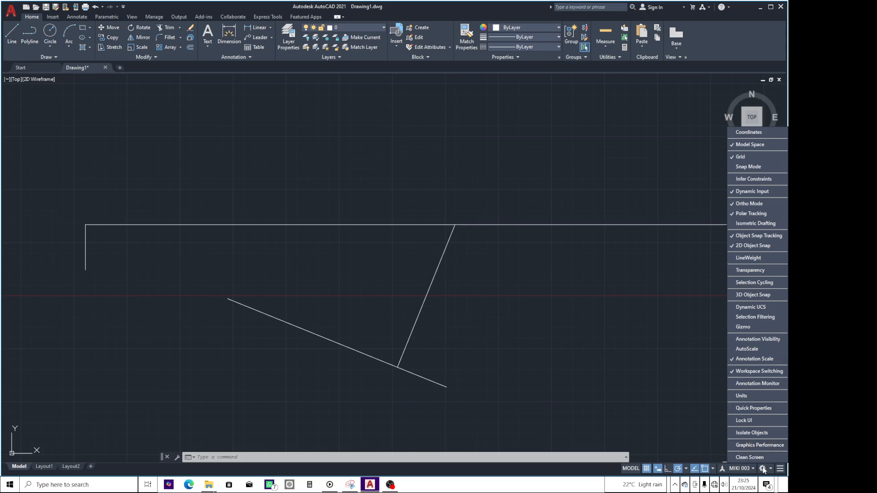
left_click(676, 435)
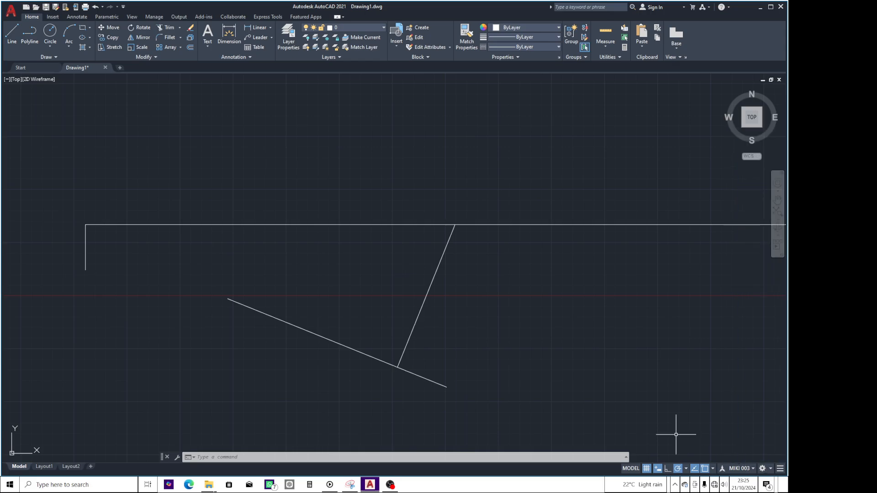
Try the 3D Basics and 3D Modeling workspaces, and return to the Drafting & Annotation workspace.
left_click(771, 470)
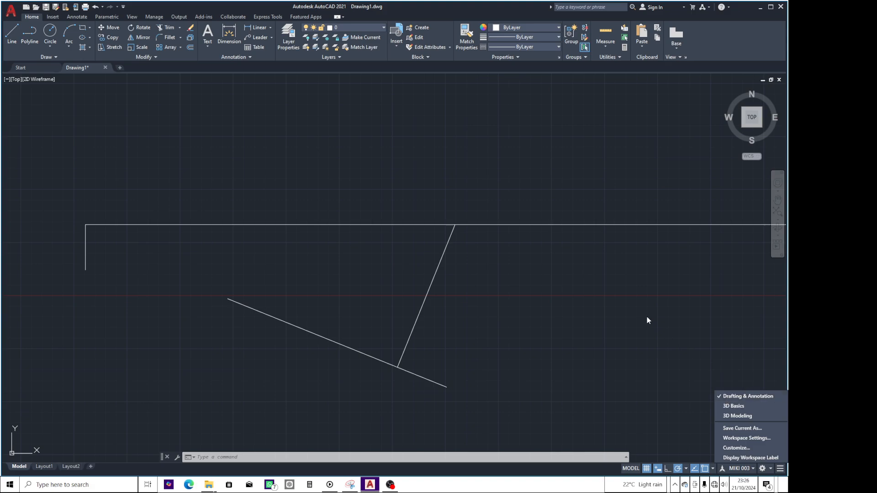
left_click(314, 130)
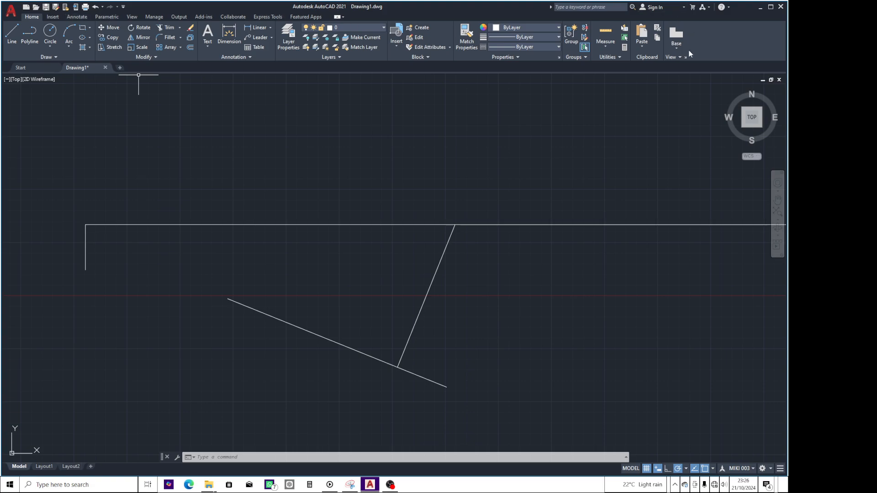
left_click(762, 468)
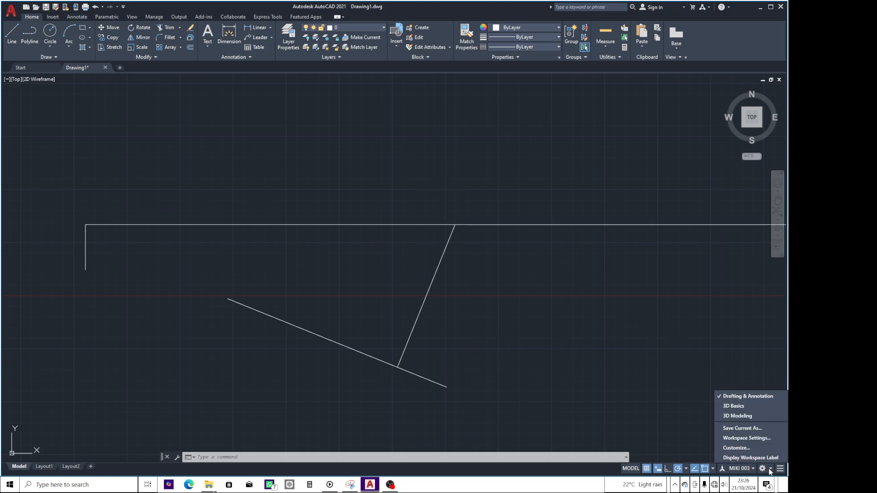
left_click(734, 406)
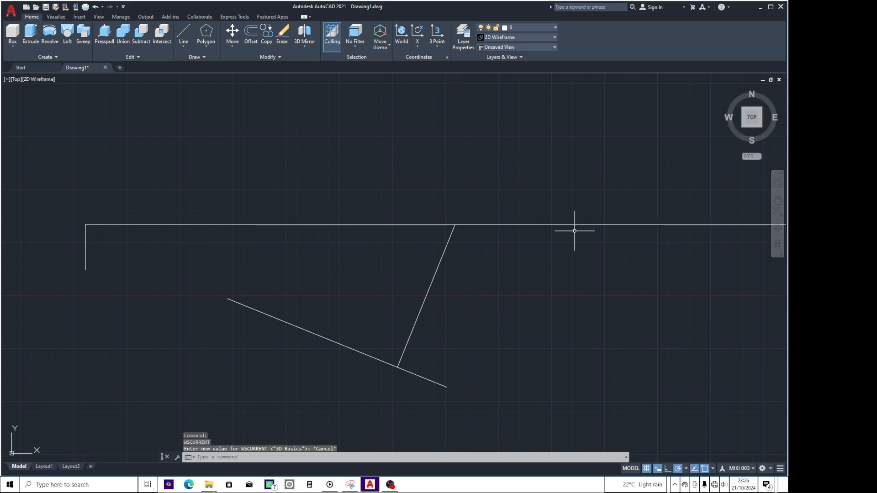
left_click(767, 469)
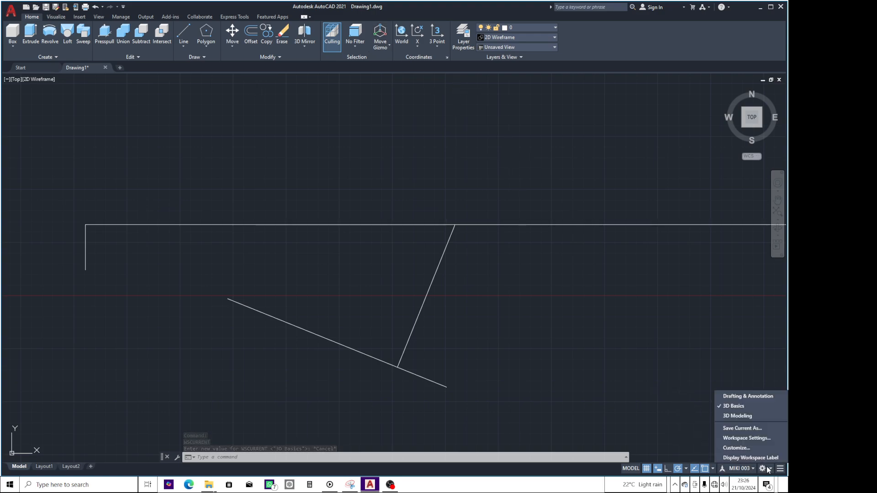
left_click(725, 417)
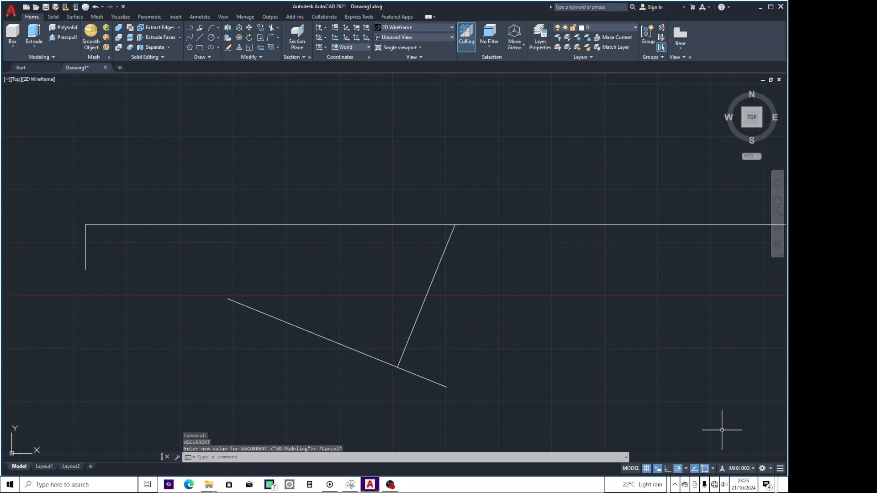
left_click(770, 469)
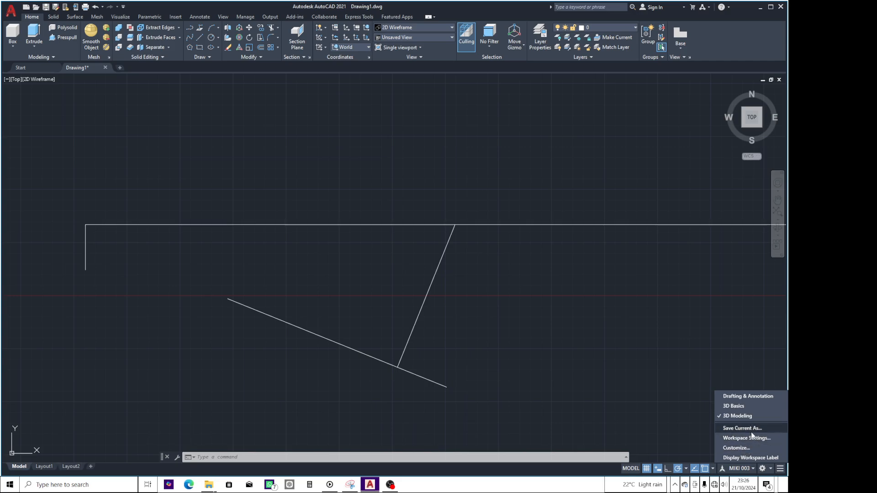
left_click(719, 399)
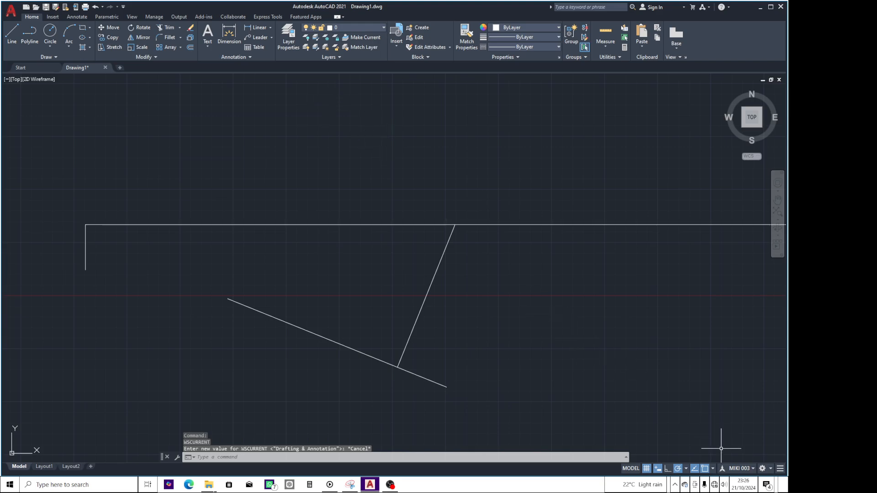
Add the Units control to the status bar.
left_click(781, 471)
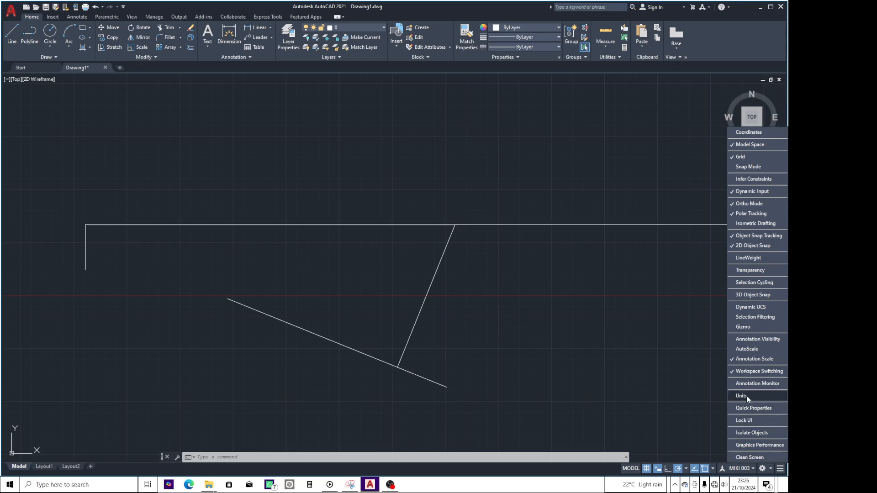
left_click(731, 396)
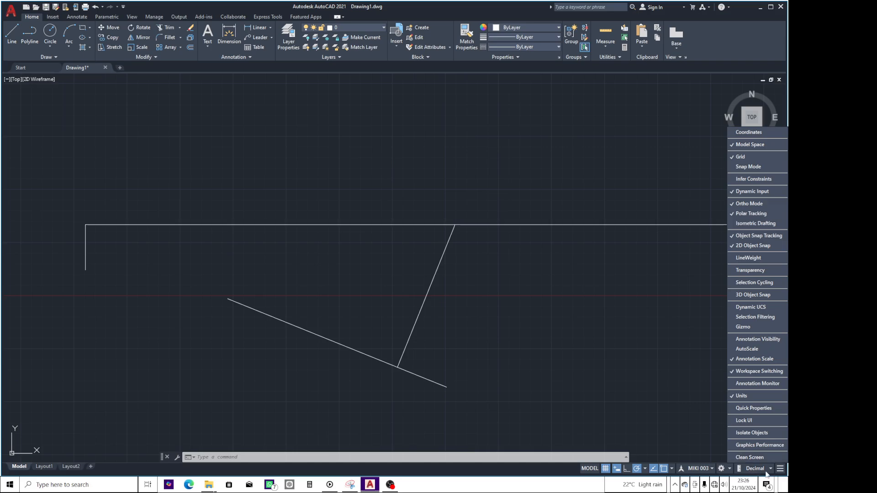
left_click(708, 445)
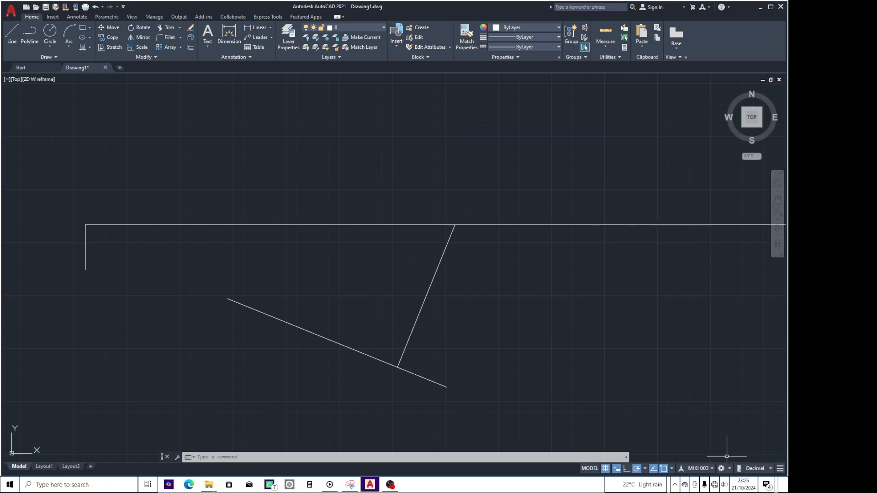
Add the Clean Screen control to the status bar, and switch Clean Screen on and off again.
left_click(780, 471)
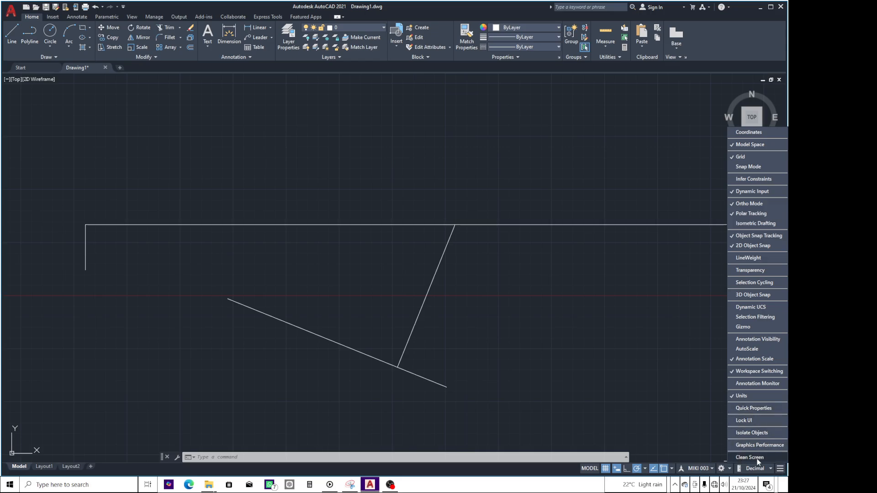
left_click(731, 457)
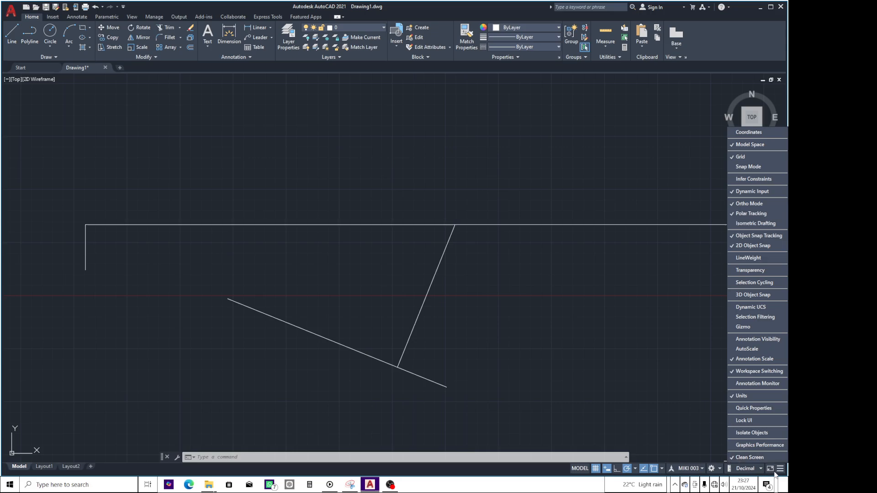
left_click(696, 410)
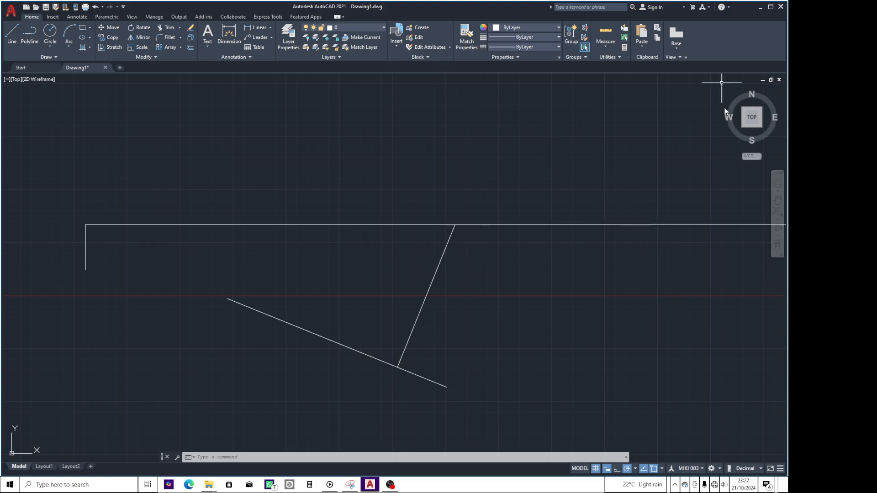
left_click(771, 469)
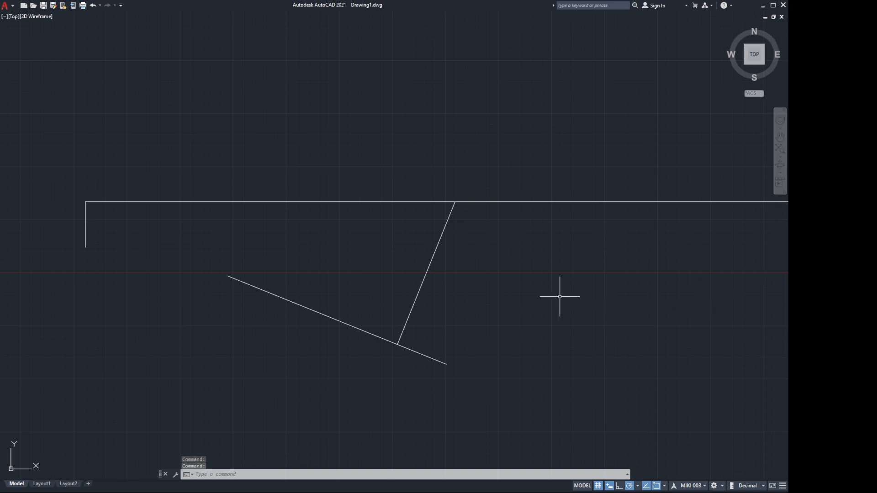
left_click(772, 486)
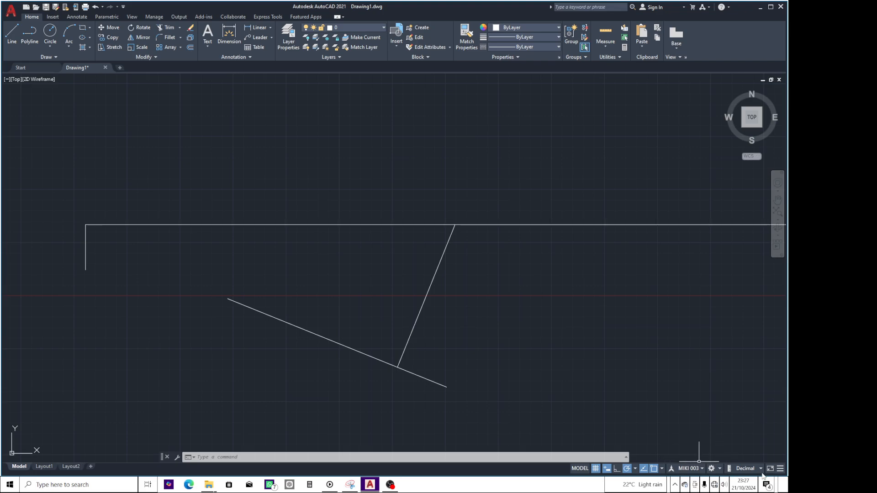
Add the Coordinates display to the status bar and try it by moving around the drawing area.
left_click(781, 469)
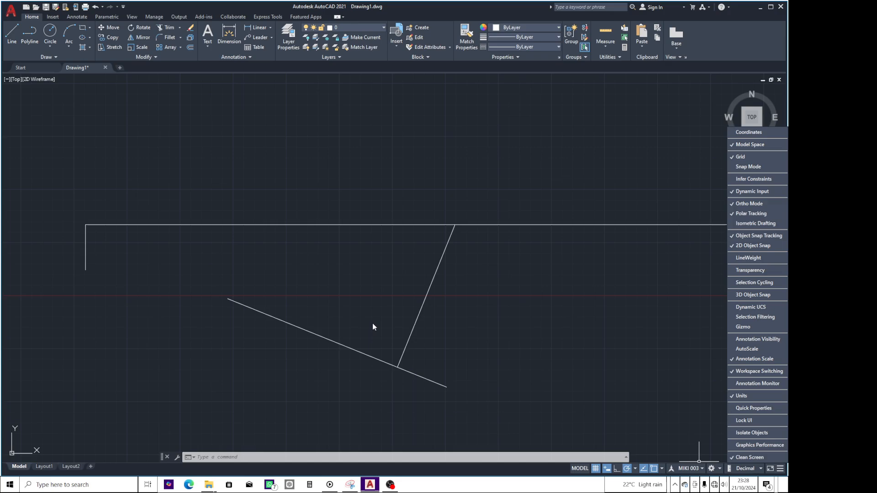
left_click(731, 144)
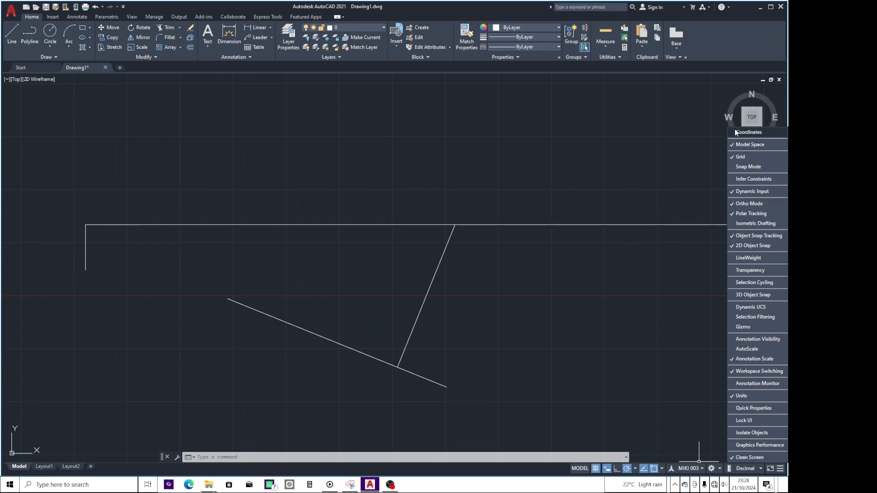
left_click(734, 132)
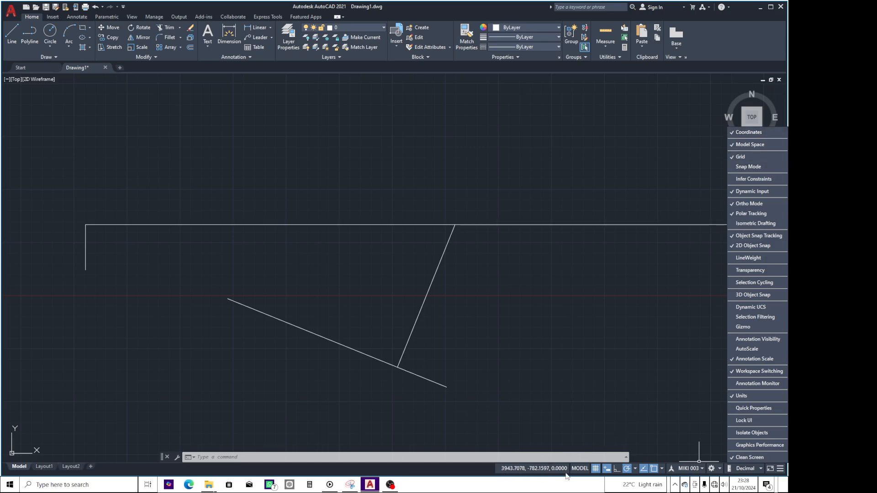
left_click(496, 329)
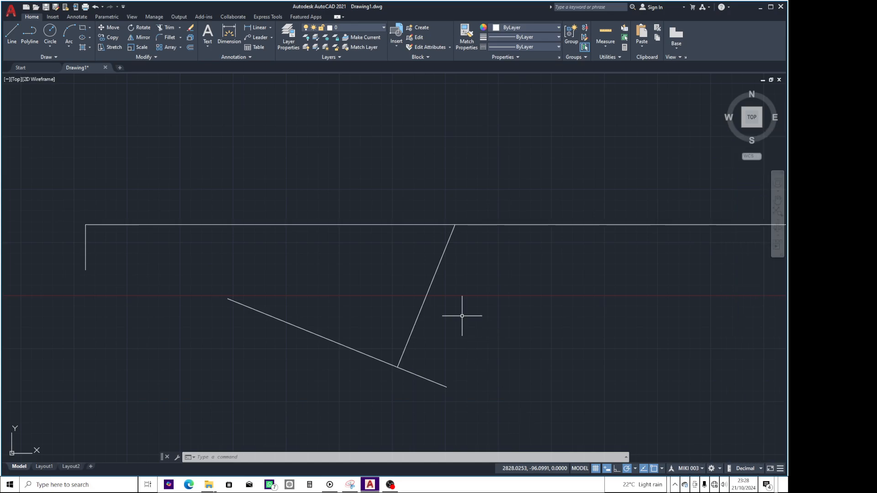
left_click(507, 351)
left_click(435, 333)
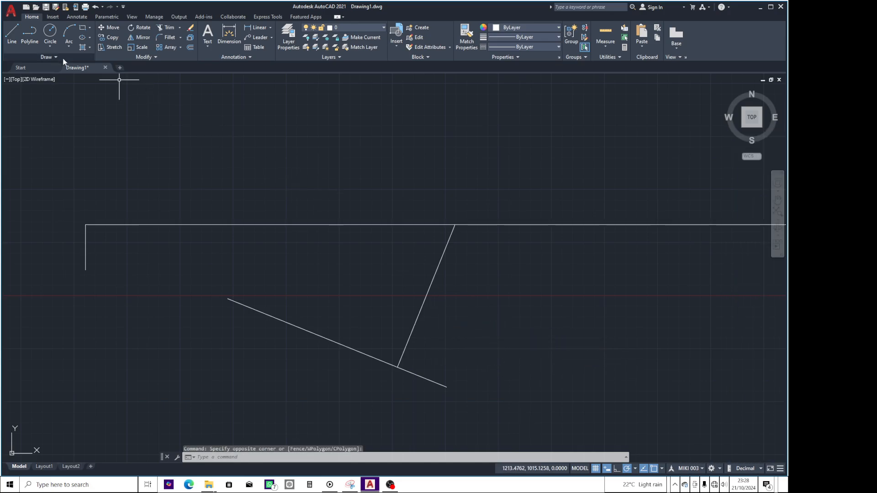
Draw a closed four-sided shape with the Line command, starting and ending at the sloping line's lower endpoint.
left_click(13, 39)
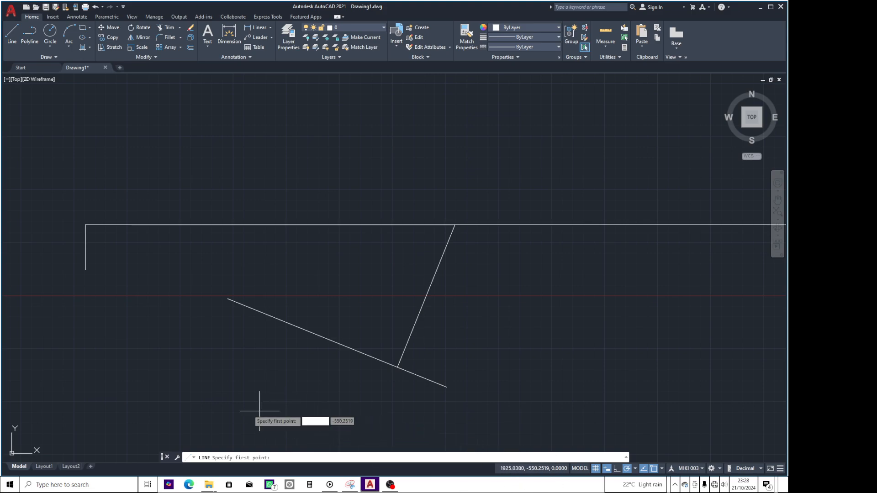
left_click(446, 387)
left_click(561, 304)
left_click(646, 385)
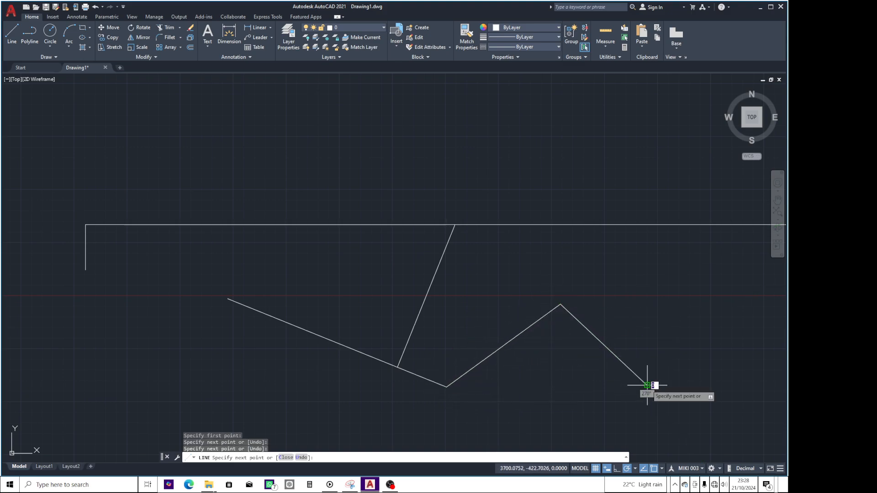
left_click(533, 425)
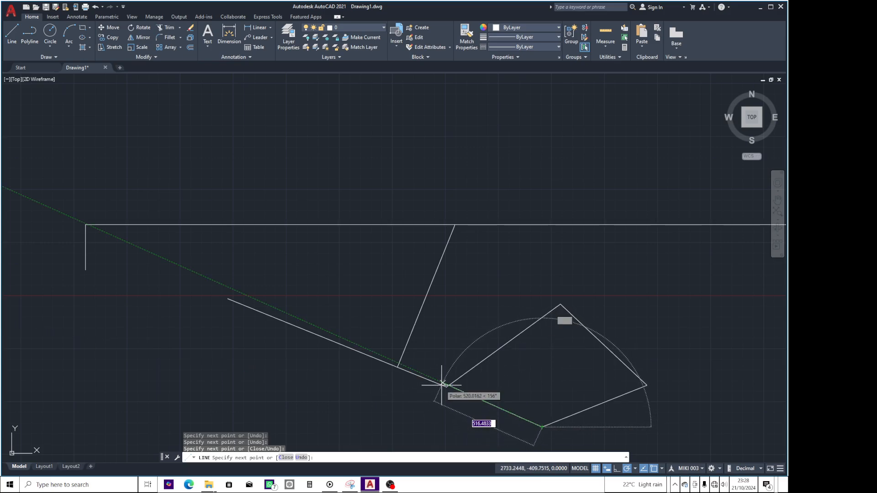
left_click(446, 387)
key("Return")
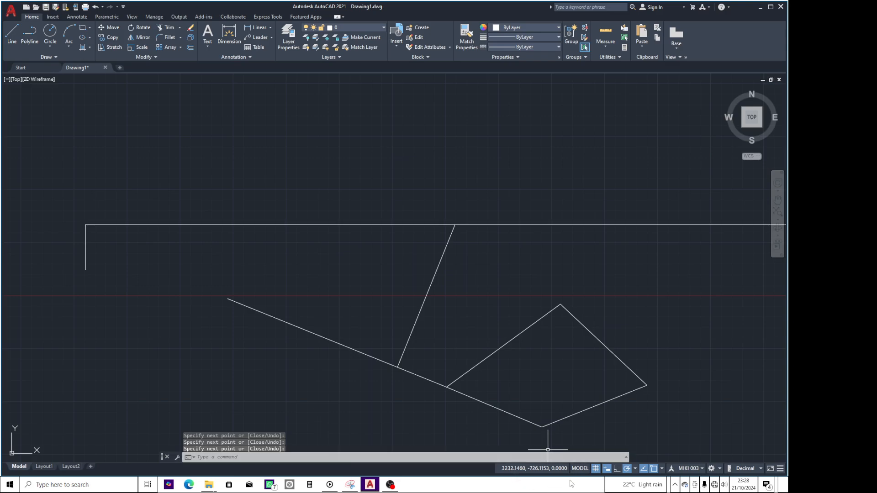
Add the LineWeight control to the status bar and toggle the lineweight display repeatedly, leaving it on.
left_click(781, 469)
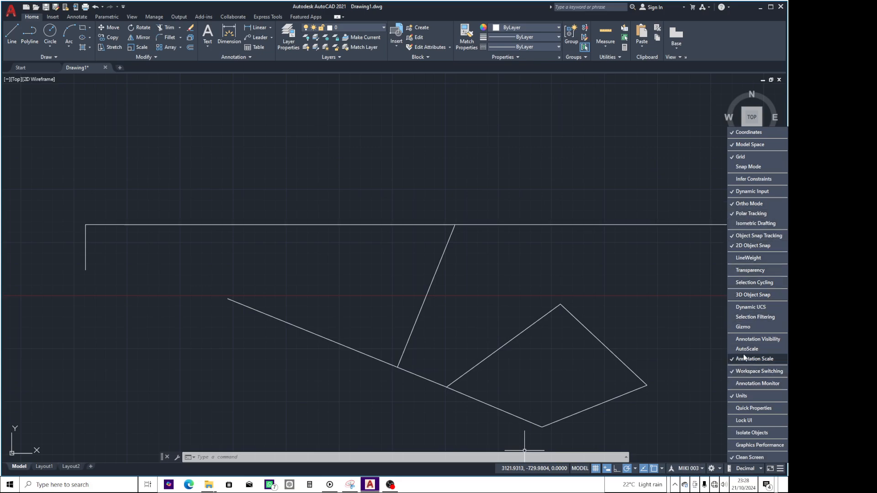
left_click(734, 259)
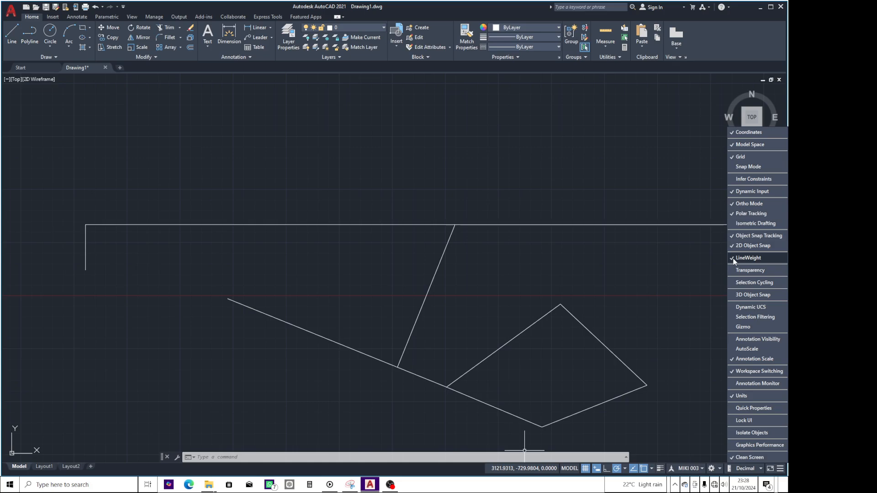
left_click(661, 469)
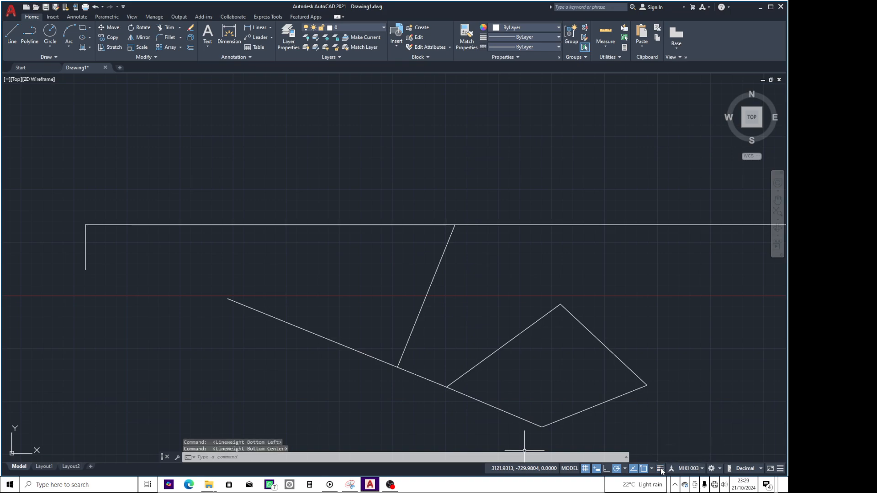
left_click(660, 469)
left_click(661, 469)
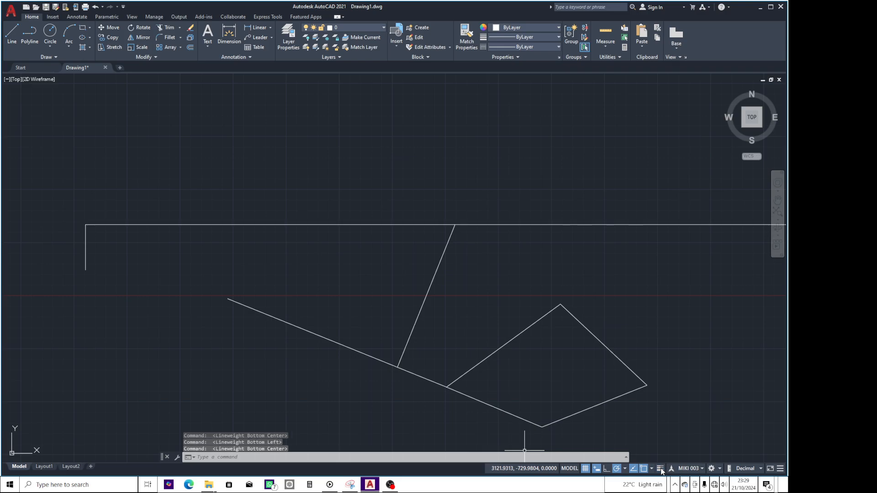
left_click(660, 469)
left_click(661, 469)
left_click(661, 470)
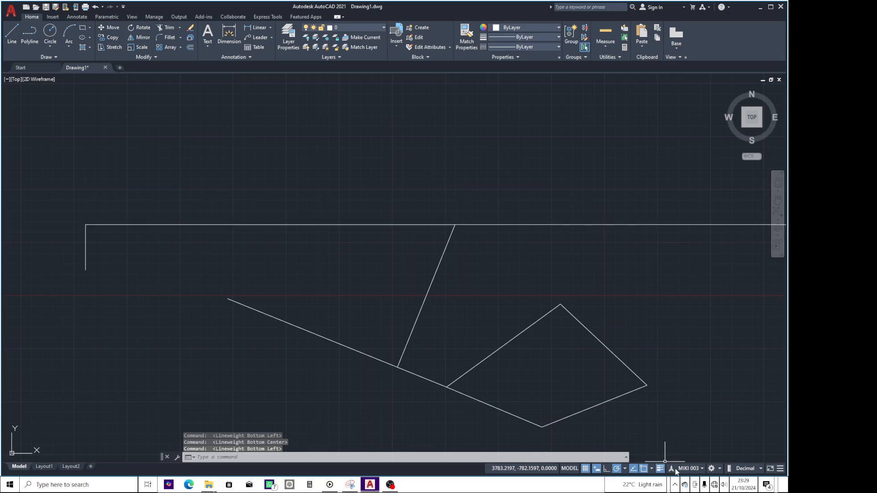
Add the Annotation Visibility control to the status bar and toggle the Show annotation objects setting.
left_click(780, 469)
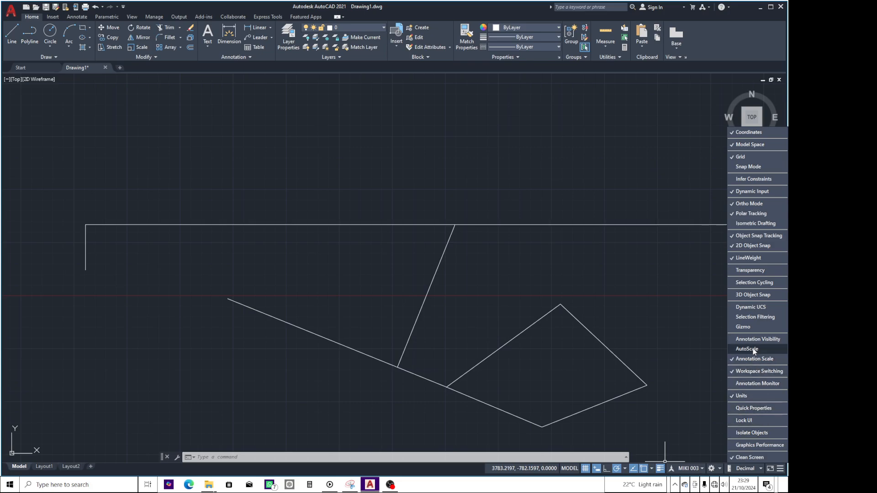
left_click(730, 340)
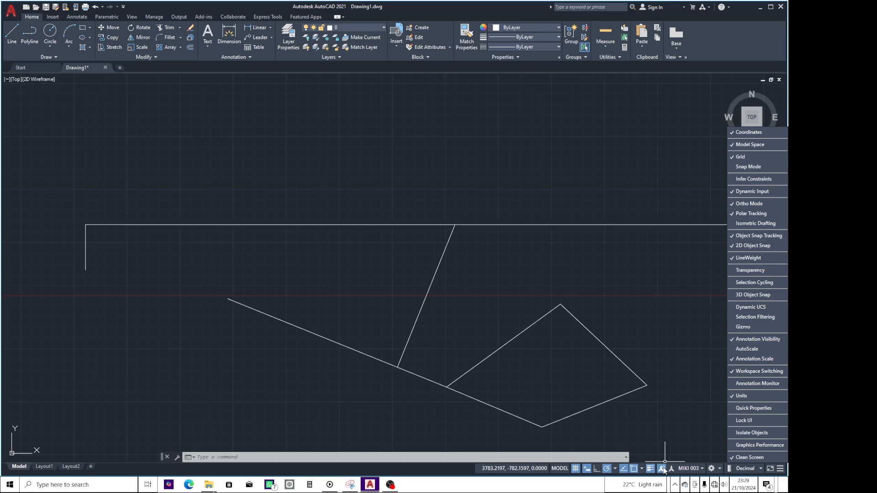
left_click(670, 425)
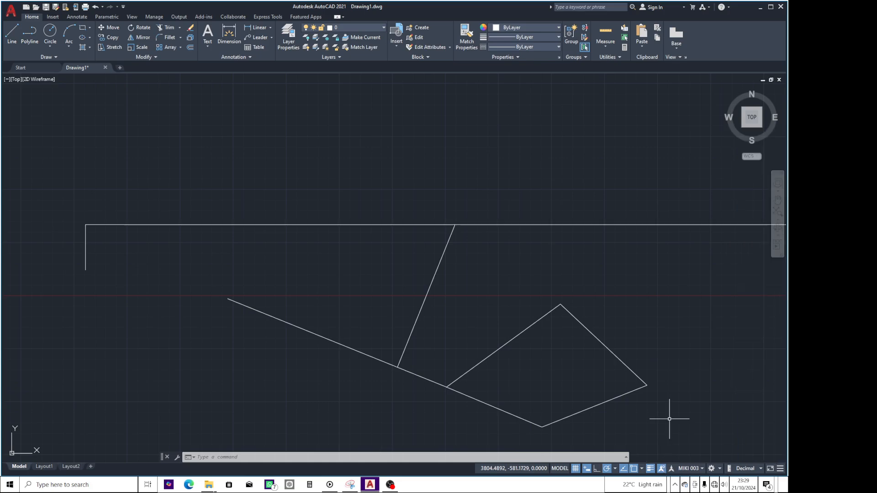
left_click(662, 468)
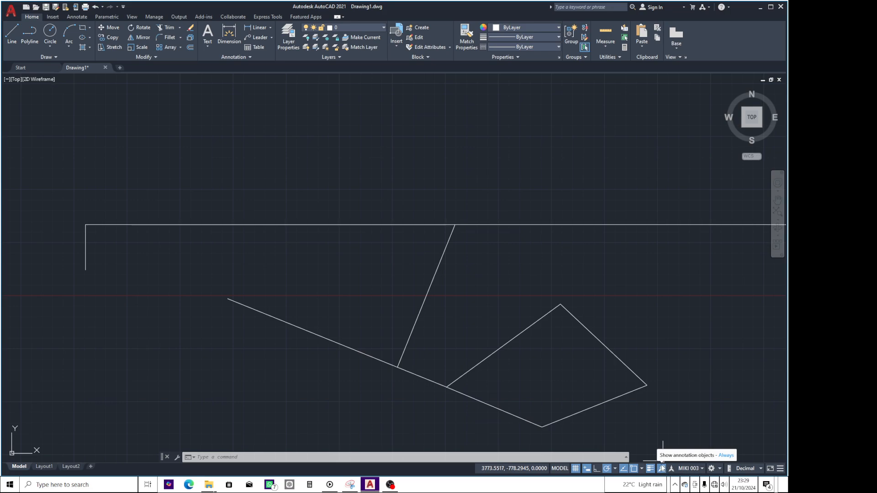